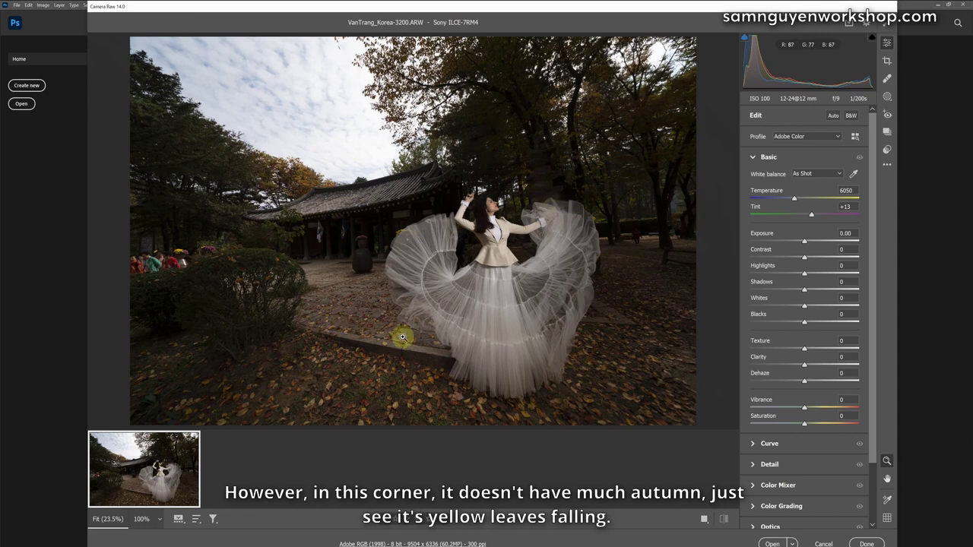
Step: Switch Camera Raw to crop mode on the raw file VanTrang_Korea-3200.ARW
key(c)
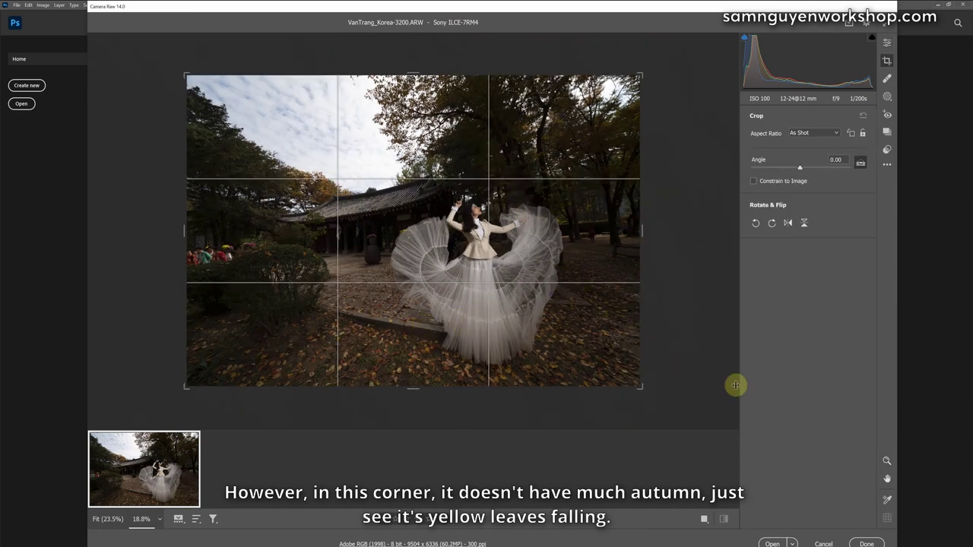
Step: Open the raw photo in Photoshop and crop it to a rule-of-thirds framing of the dancer
click(768, 543)
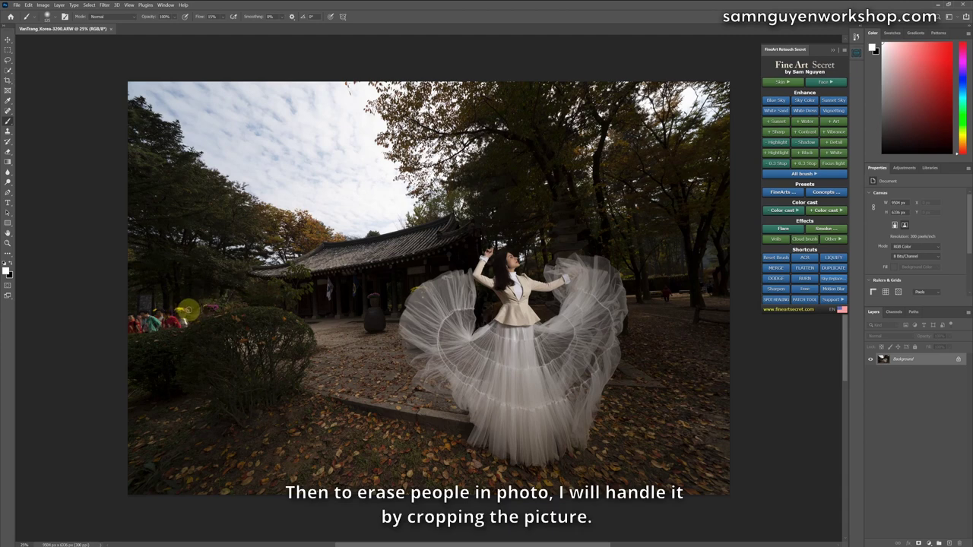
key(c)
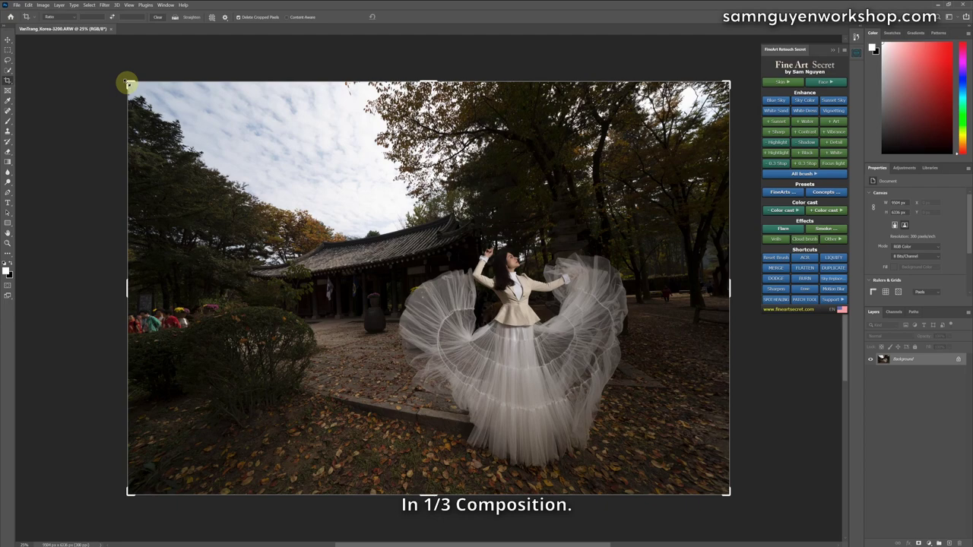
drag(130, 84, 134, 87)
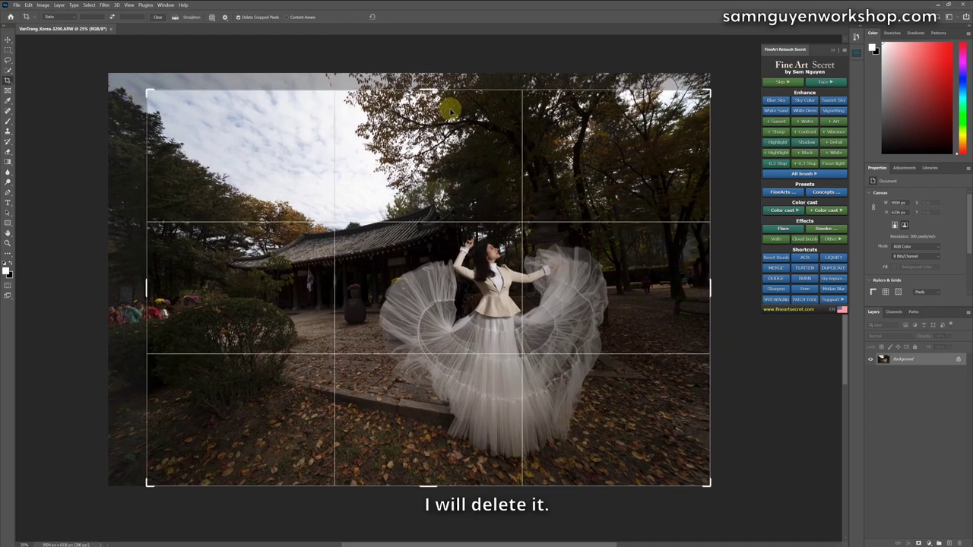
drag(715, 95, 687, 96)
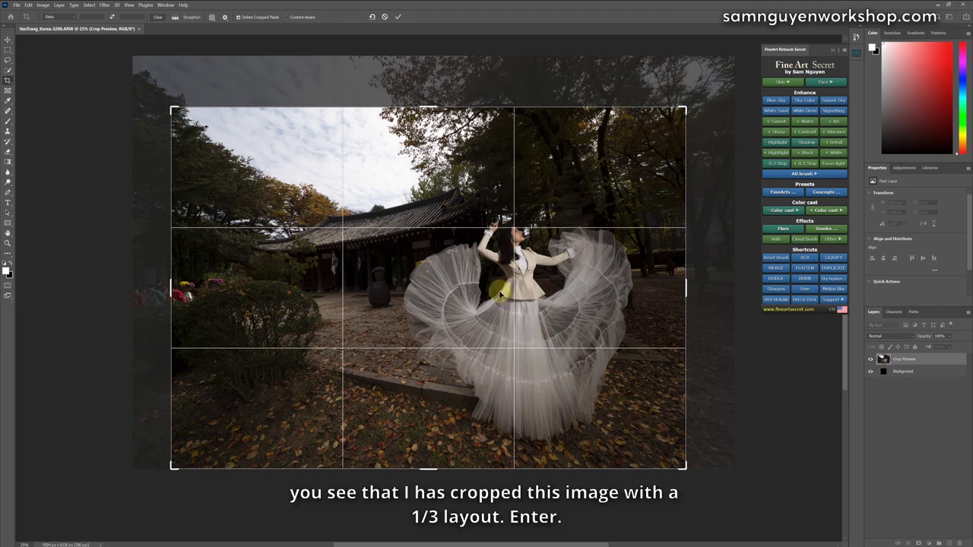
key(Return)
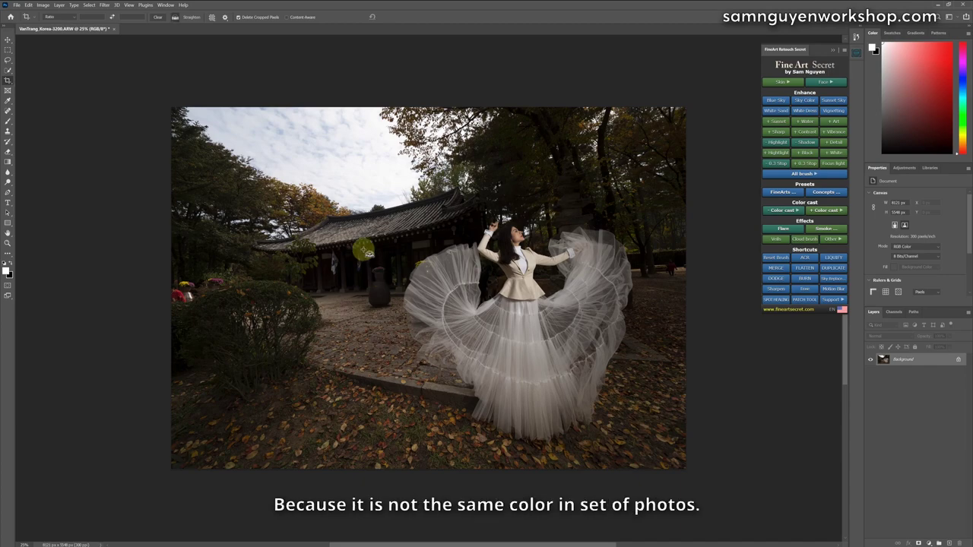
Step: Zoom in on the left side and erase the top of the jar with content-aware fill
key(ctrl+plus)
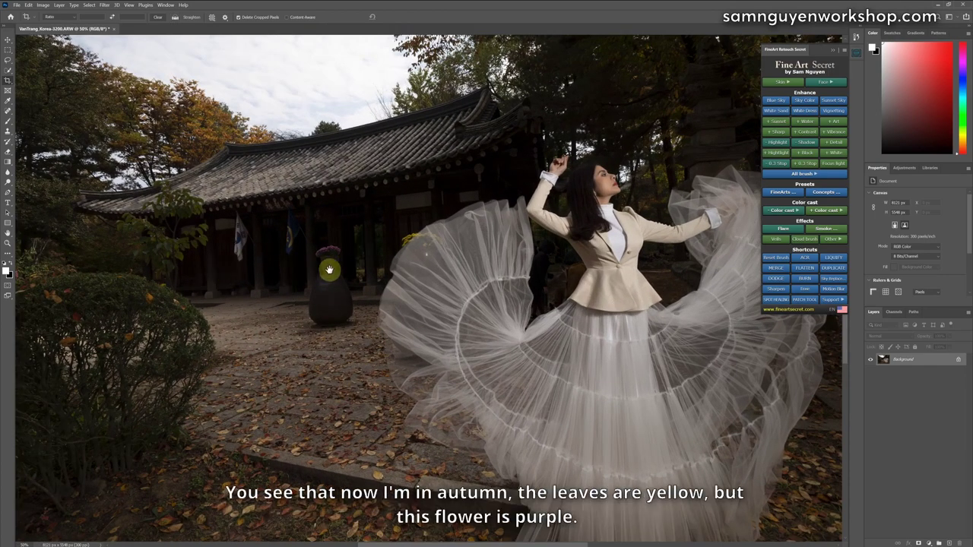
drag(328, 269, 451, 276)
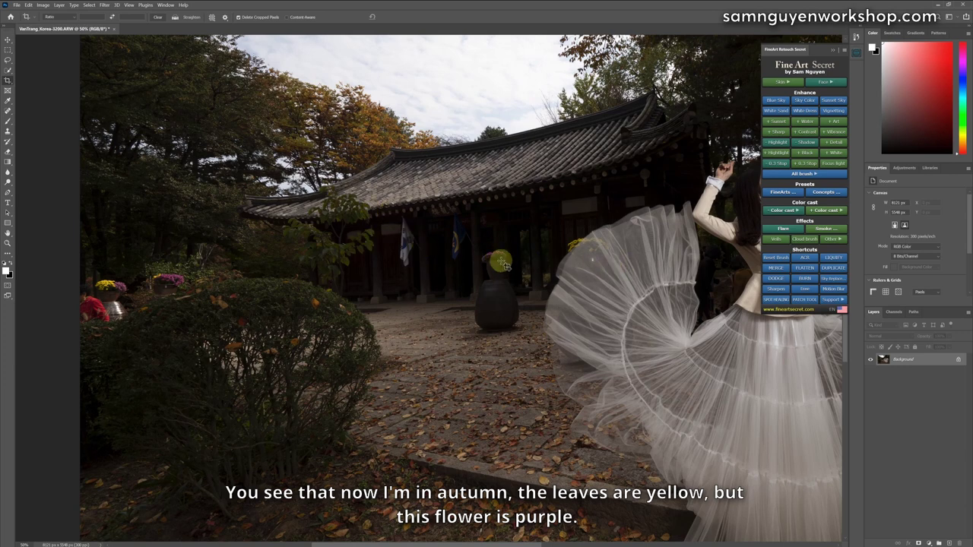
key(l)
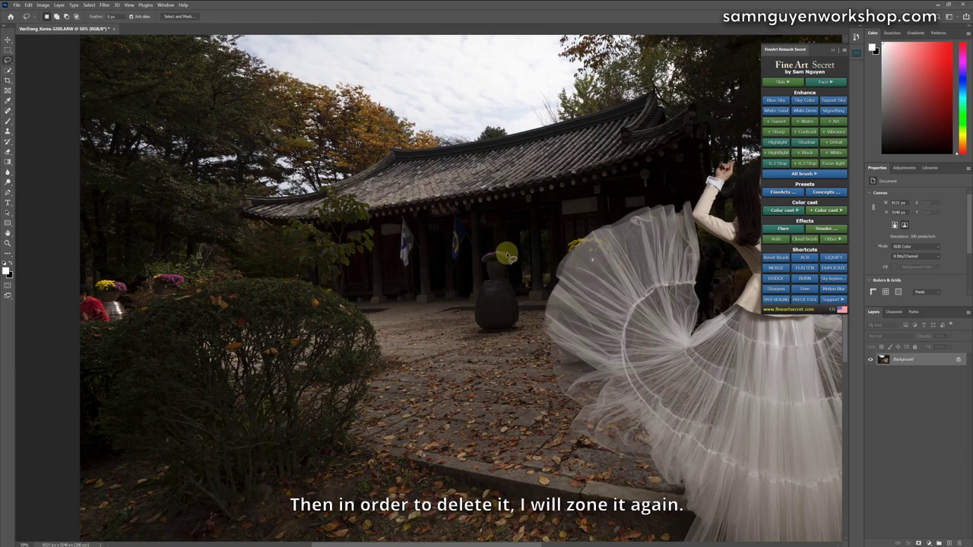
drag(498, 255, 487, 258)
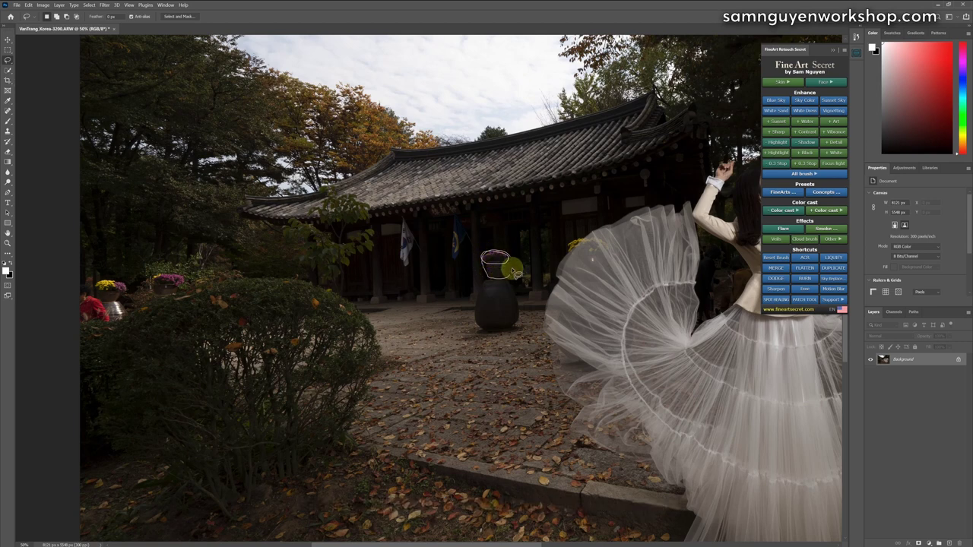
click(804, 289)
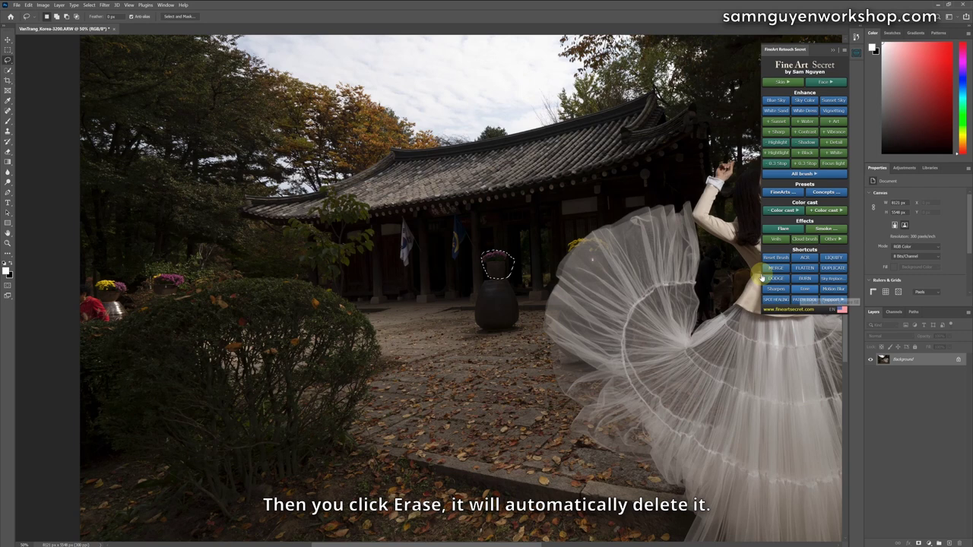
key(ctrl+d)
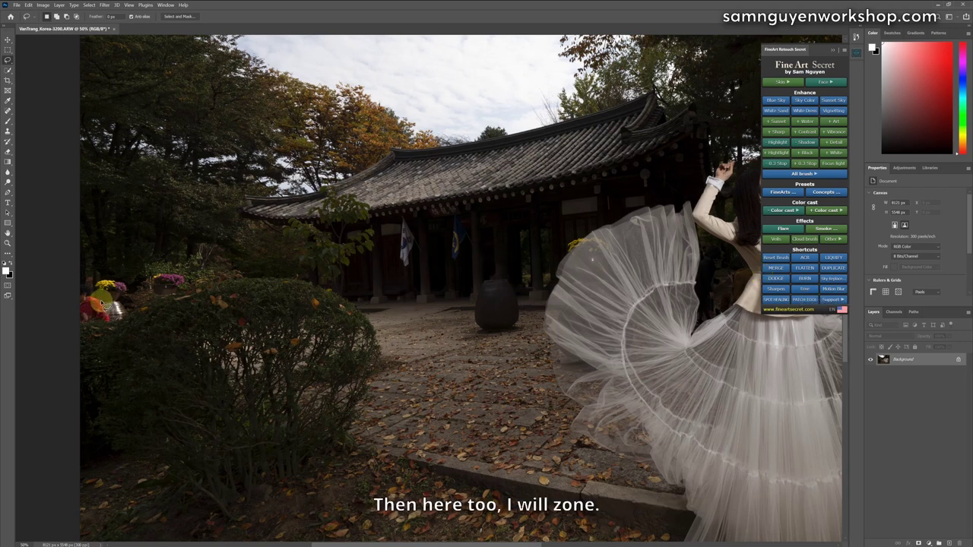
Step: Lasso and erase the red, yellow and pink flower clusters and leftover flowers at the left edge
mouse_move(83, 293)
mouse_down()
mouse_move(105, 329)
mouse_move(85, 292)
mouse_up()
click(804, 289)
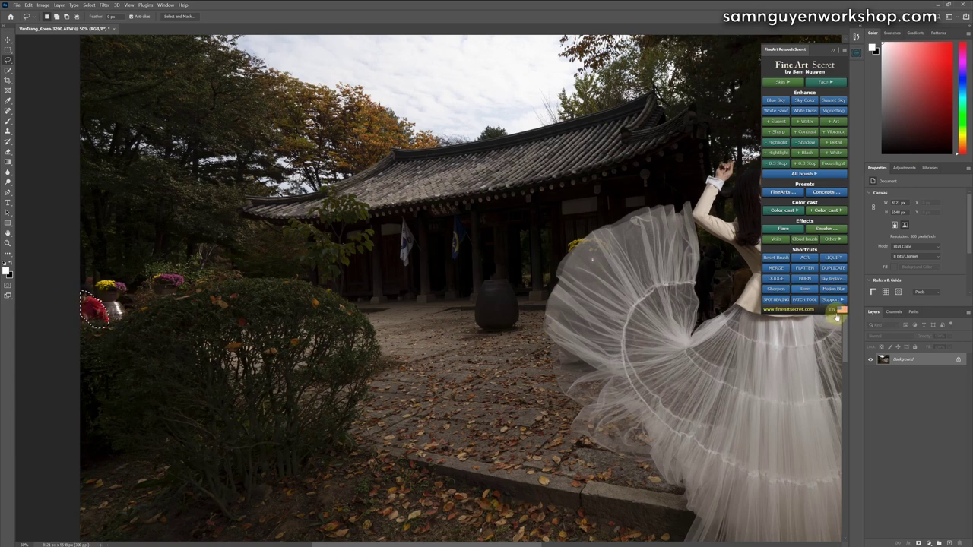
mouse_move(129, 290)
mouse_down()
mouse_move(89, 294)
mouse_move(91, 311)
mouse_move(121, 325)
mouse_move(128, 286)
mouse_up()
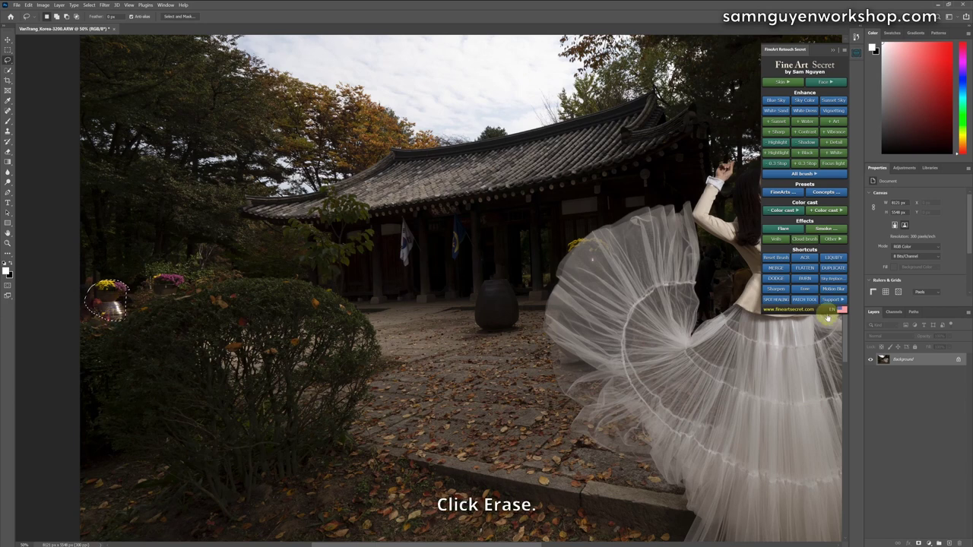
click(805, 289)
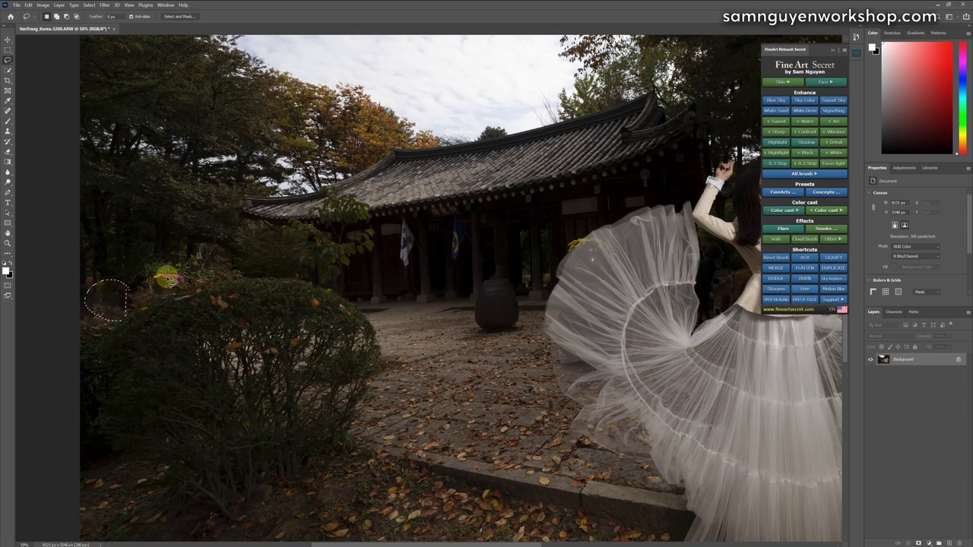
drag(186, 281, 184, 277)
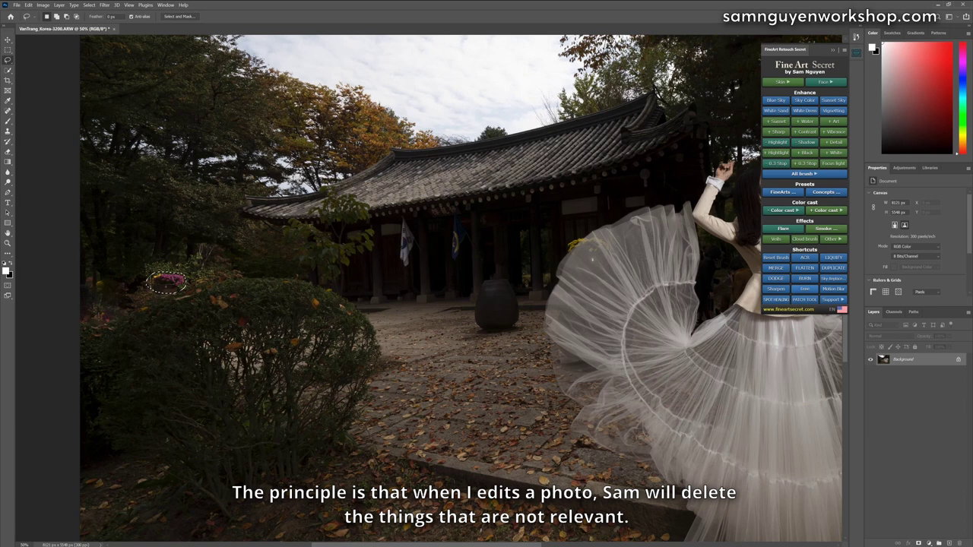
click(804, 289)
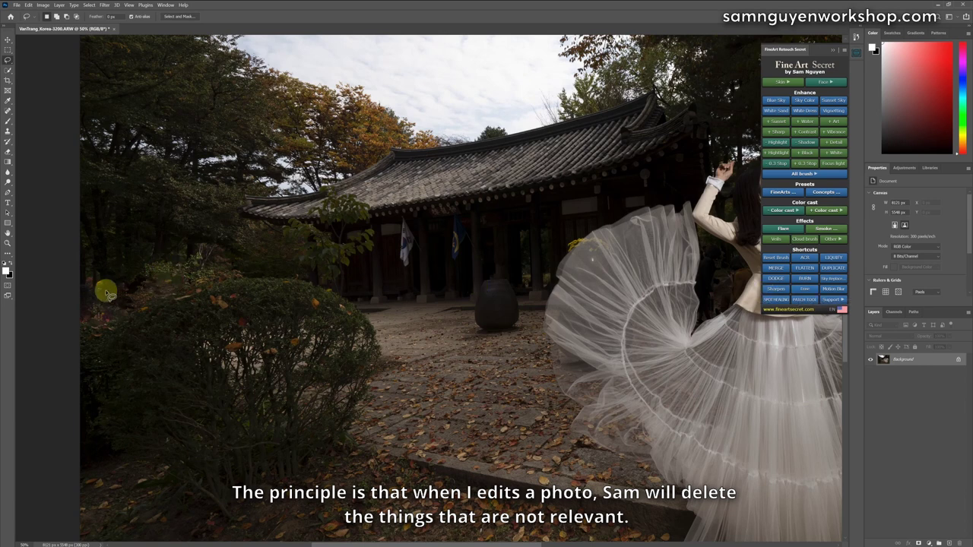
mouse_move(106, 293)
mouse_down()
mouse_move(86, 283)
mouse_move(71, 303)
mouse_move(83, 319)
mouse_move(96, 312)
mouse_move(88, 282)
mouse_up()
click(804, 289)
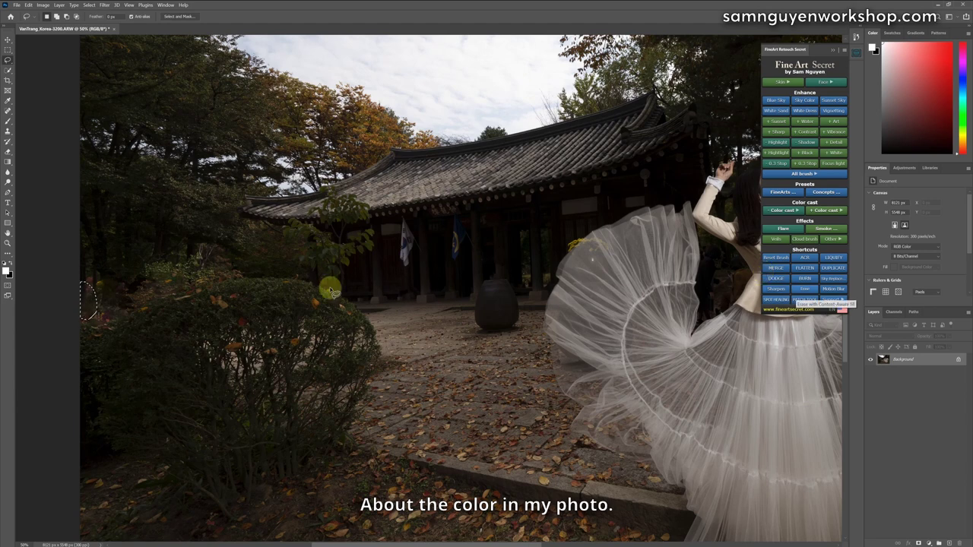
drag(100, 306, 96, 310)
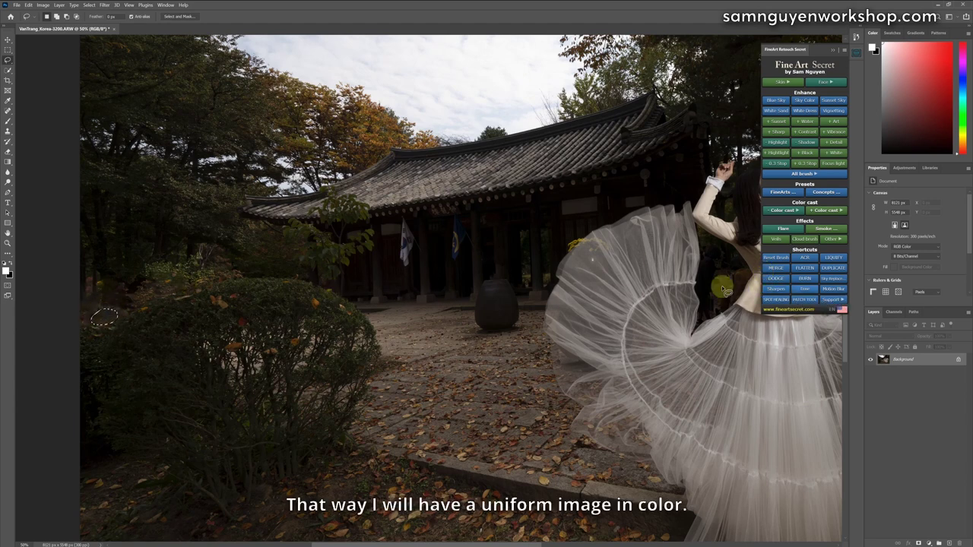
Step: Erase the tourist standing right of the dancer with the content-aware Erase
key(ctrl+minus)
key(ctrl+minus)
key(ctrl+minus)
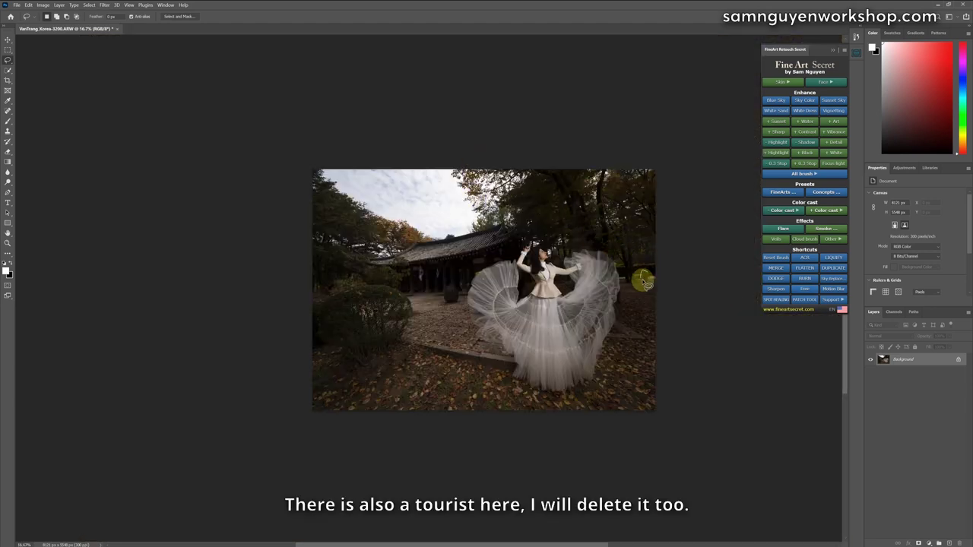
click(844, 303)
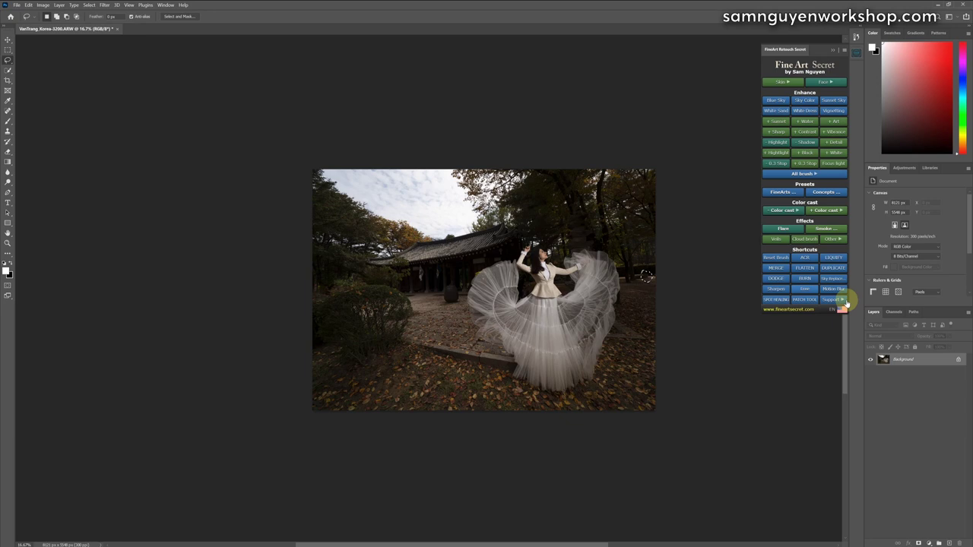
drag(324, 293, 312, 295)
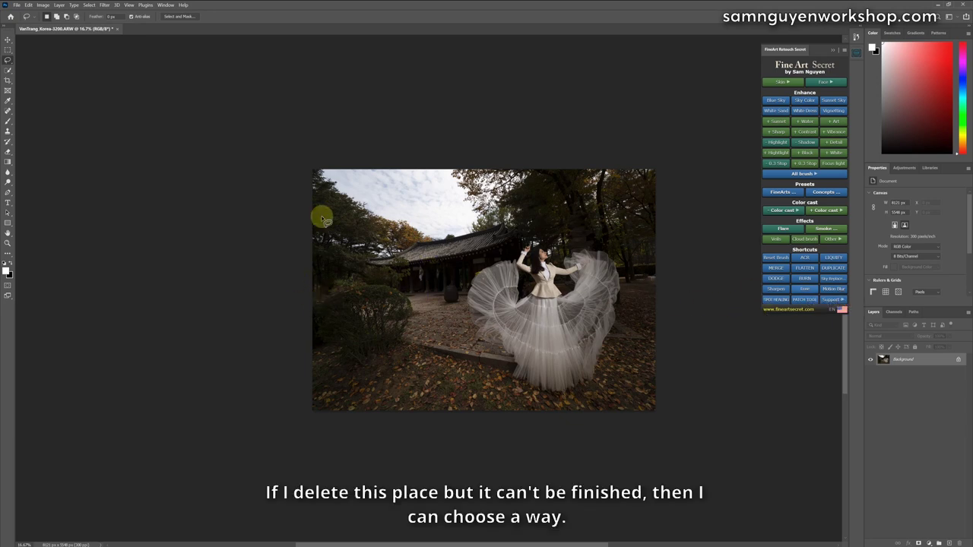
Step: Duplicate the photo onto Layer 1, then test-stretch its left half and cancel
key(ctrl+j)
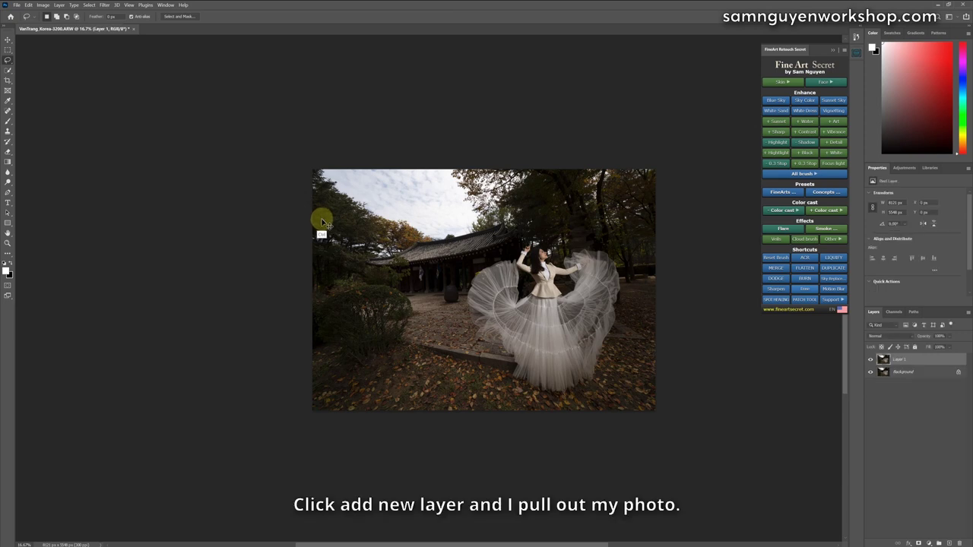
key(m)
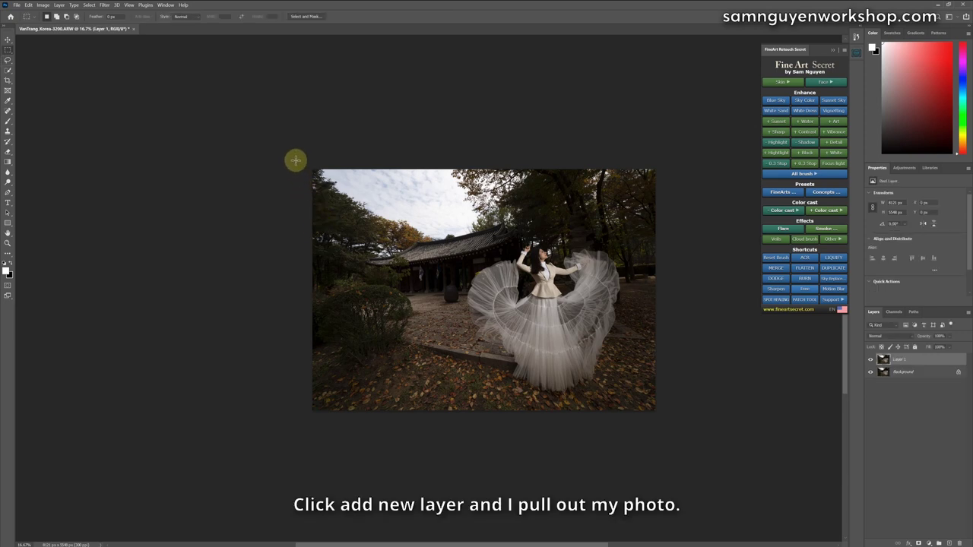
drag(296, 159, 515, 432)
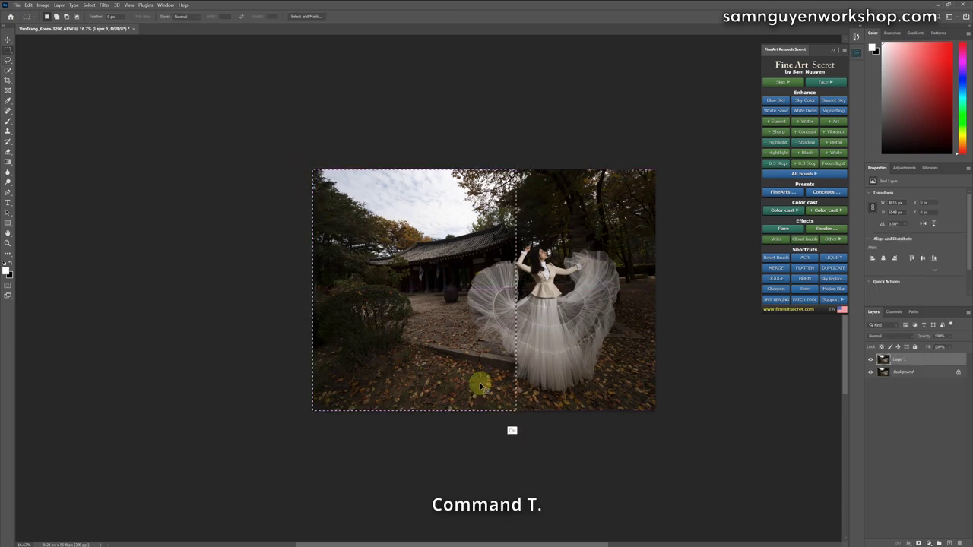
key(ctrl+t)
drag(314, 289, 300, 288)
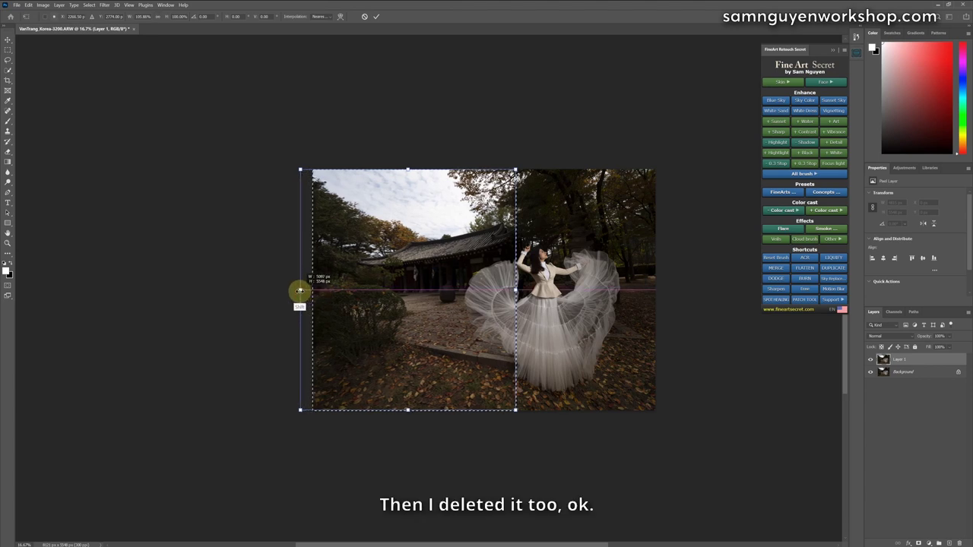
key(Escape)
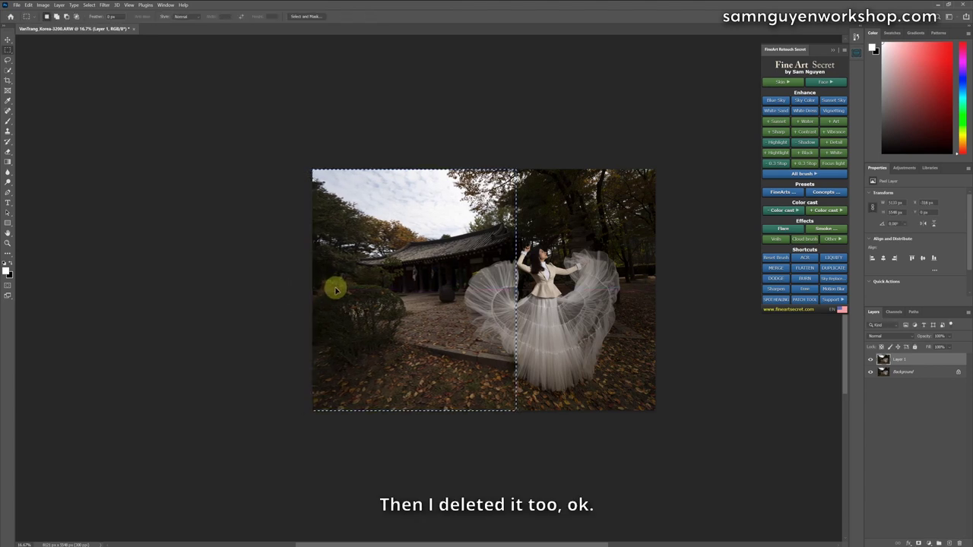
key(ctrl+d)
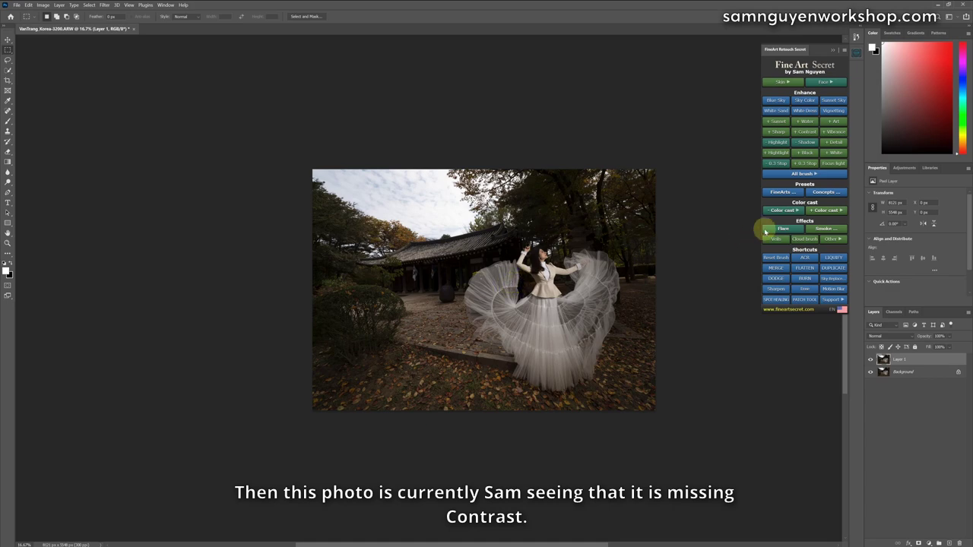
Step: Add a Contrast+ layer from the Fine Art Secret panel and compare it on and off
key(ctrl+plus)
click(804, 131)
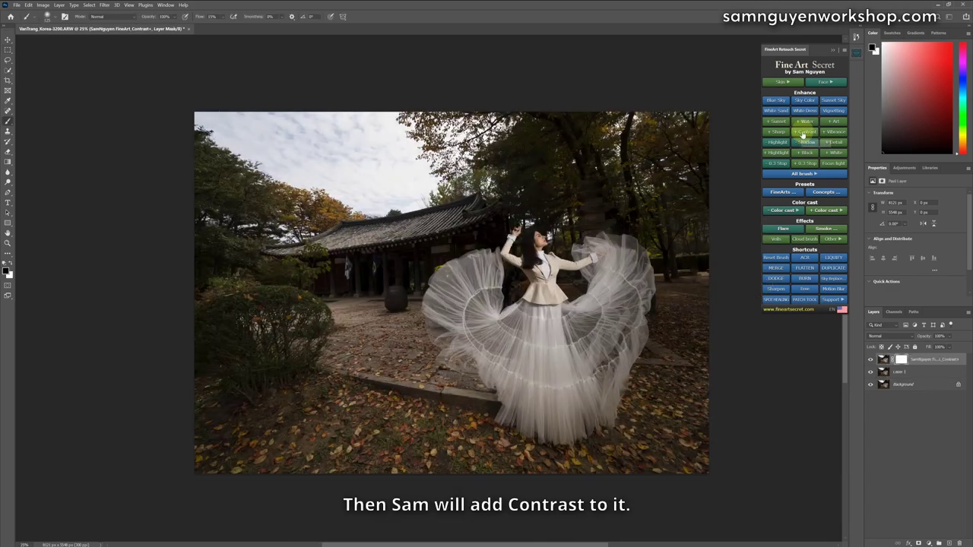
click(870, 358)
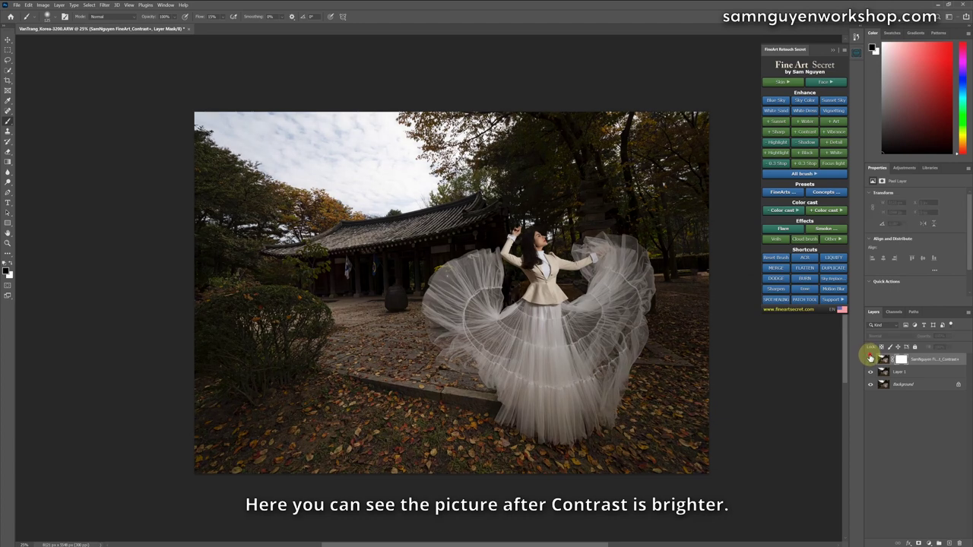
click(871, 359)
click(870, 359)
click(871, 359)
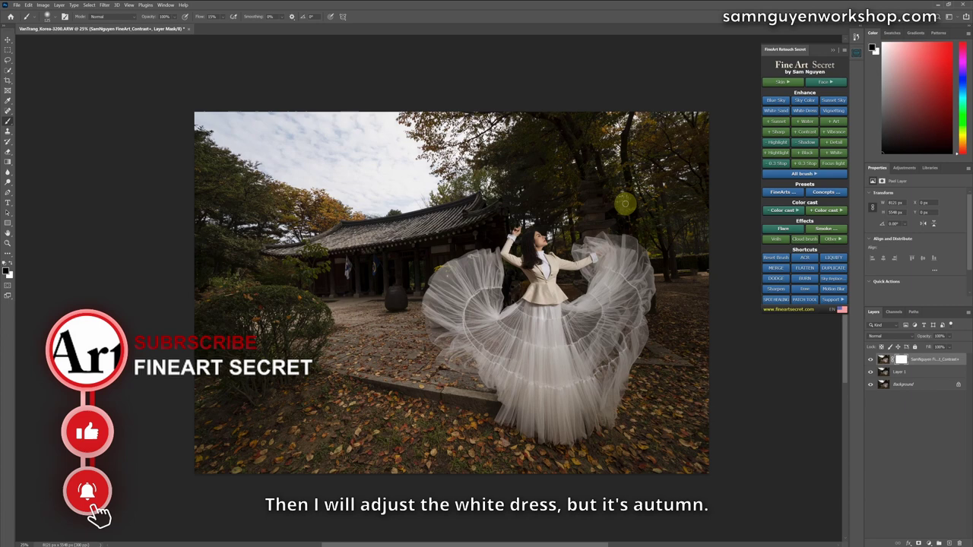
Step: Apply the minus White Balance correction twice, creating two white-balance layers
click(762, 257)
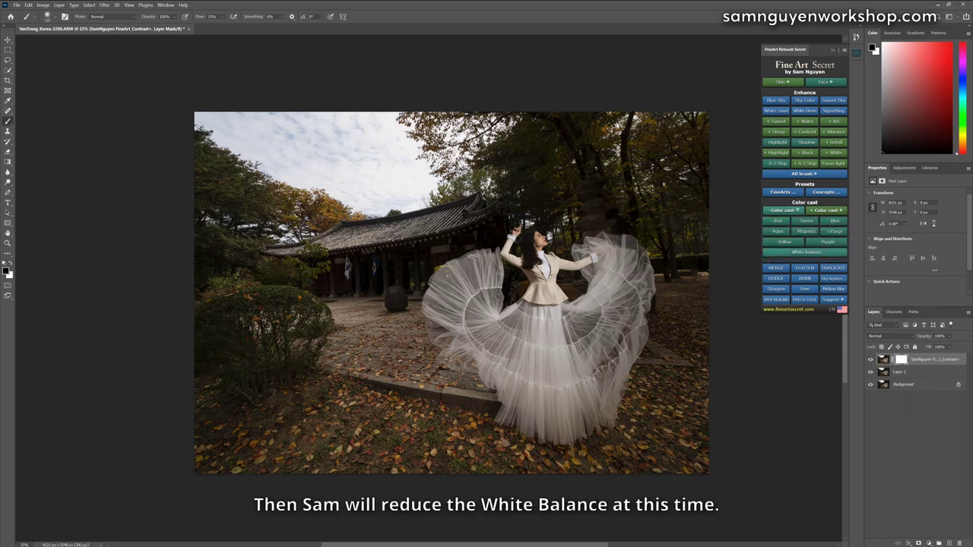
click(762, 257)
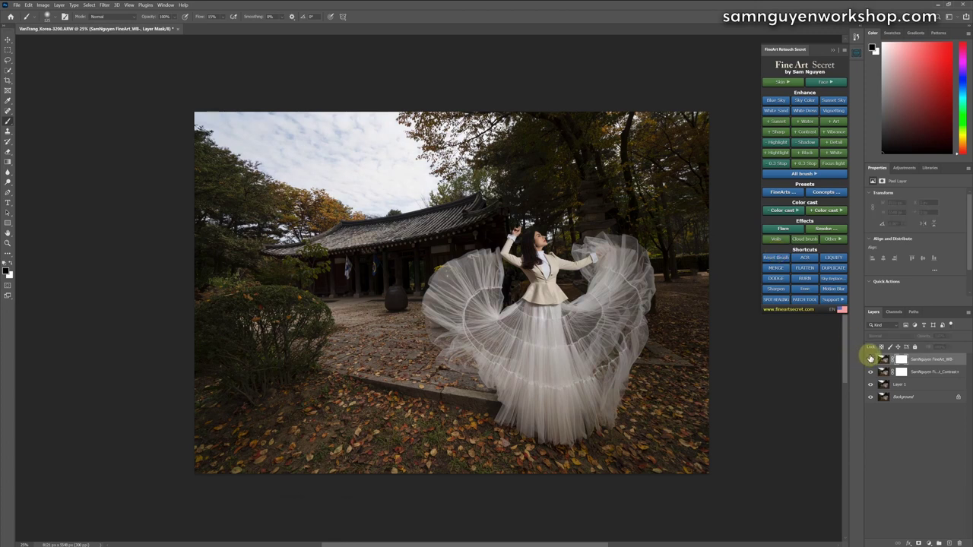
click(844, 311)
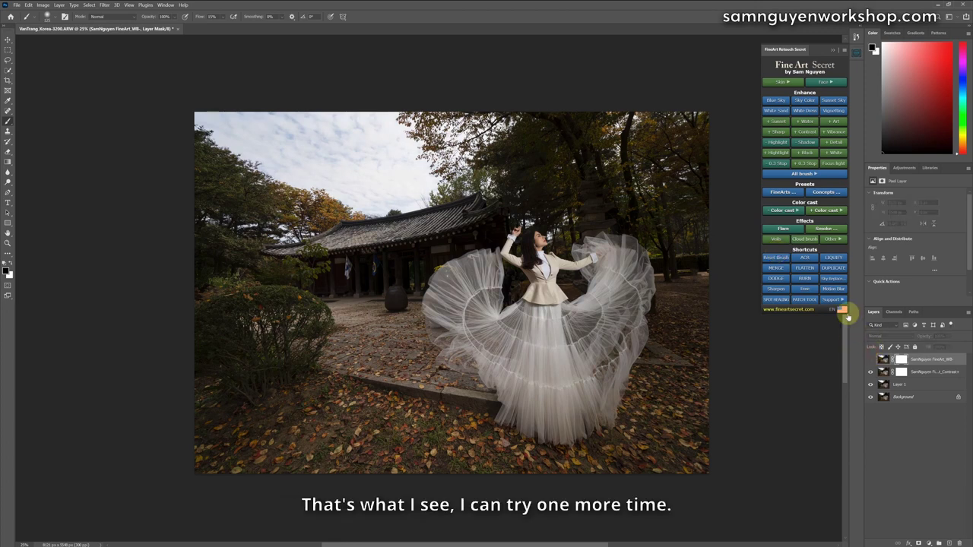
click(846, 311)
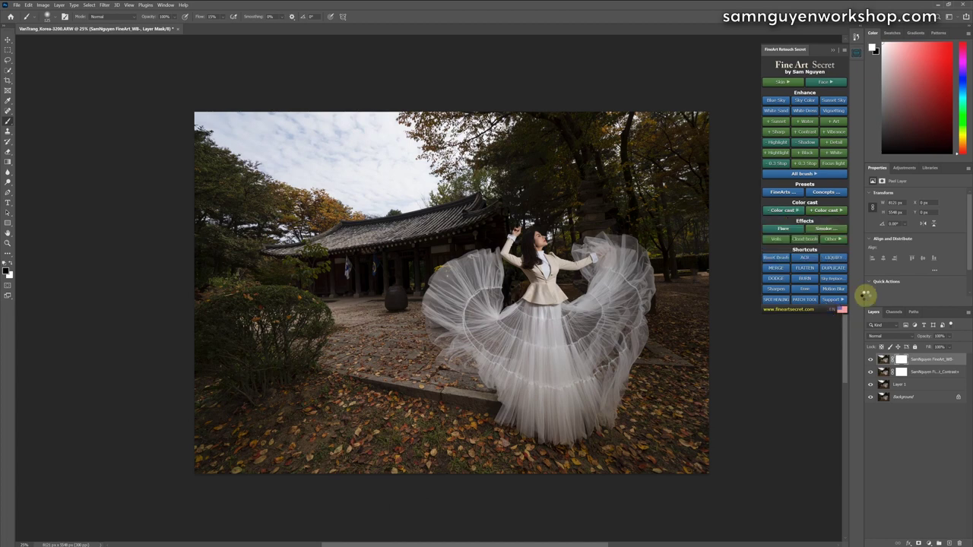
click(869, 360)
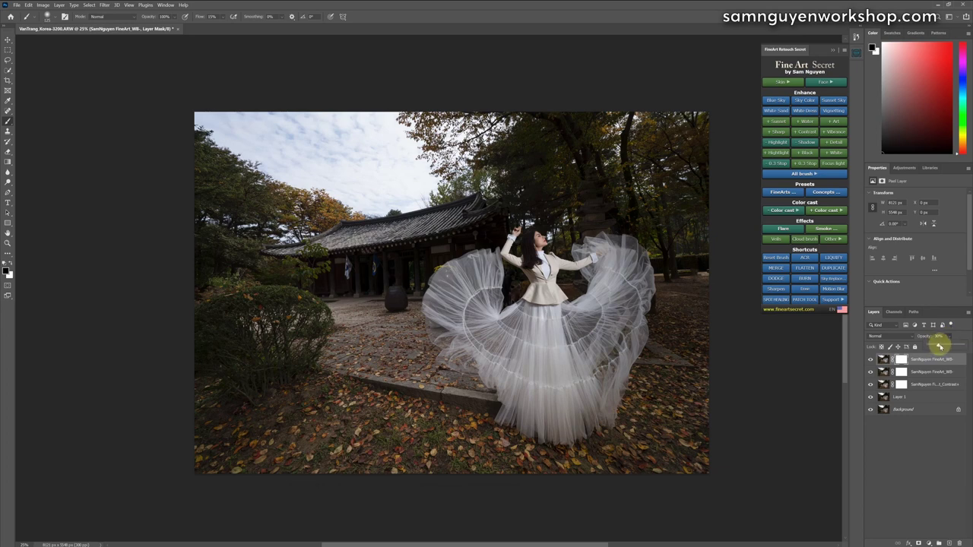
click(896, 436)
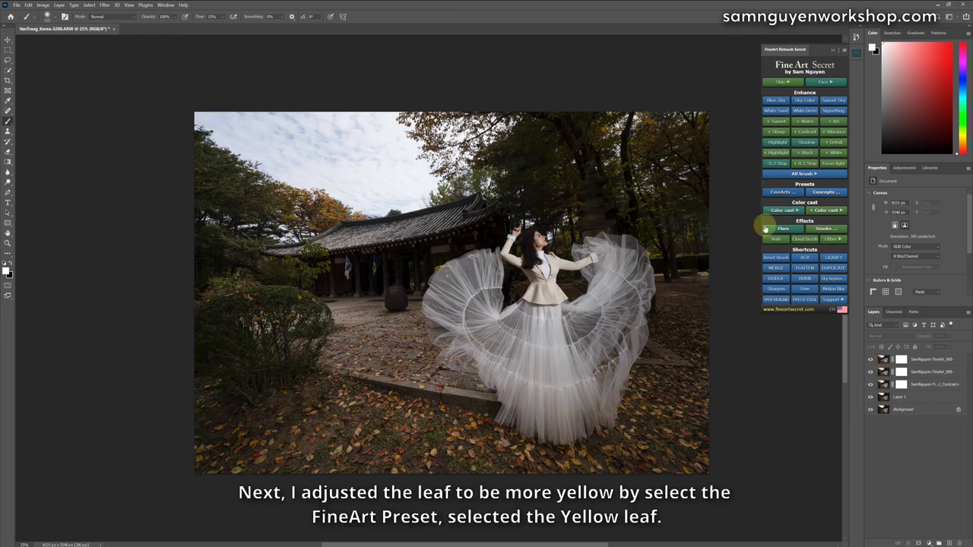
Step: Apply the Yellow Leaf preset and lower its group opacity to 75%
click(782, 191)
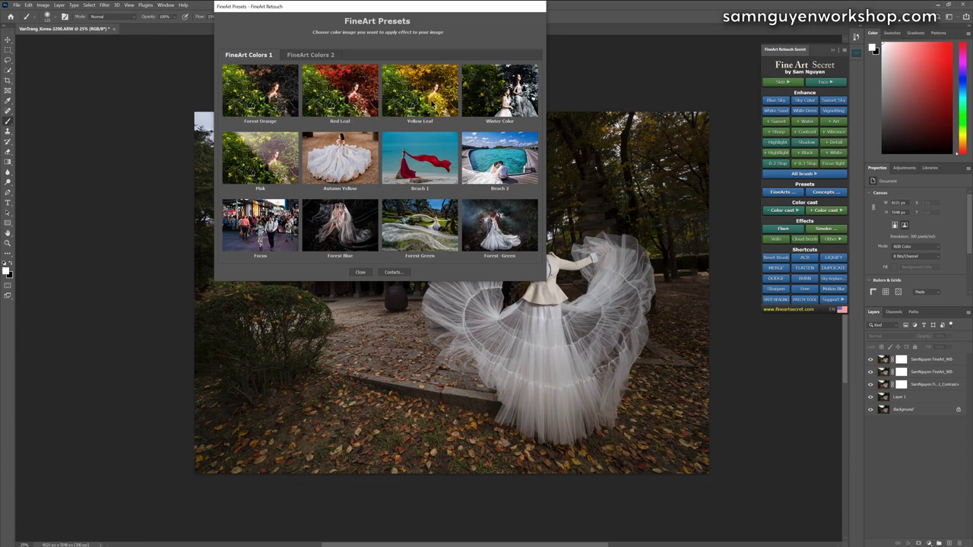
click(430, 99)
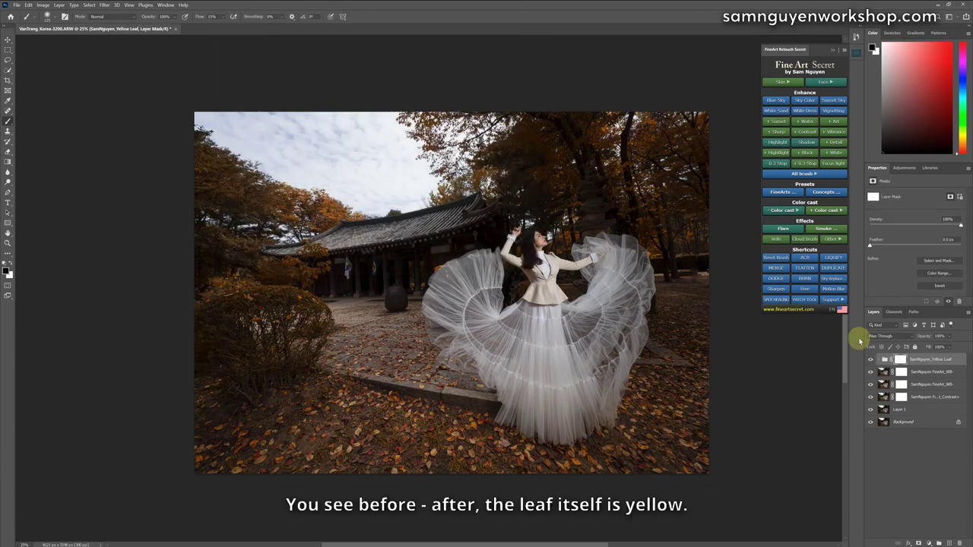
click(870, 359)
click(873, 358)
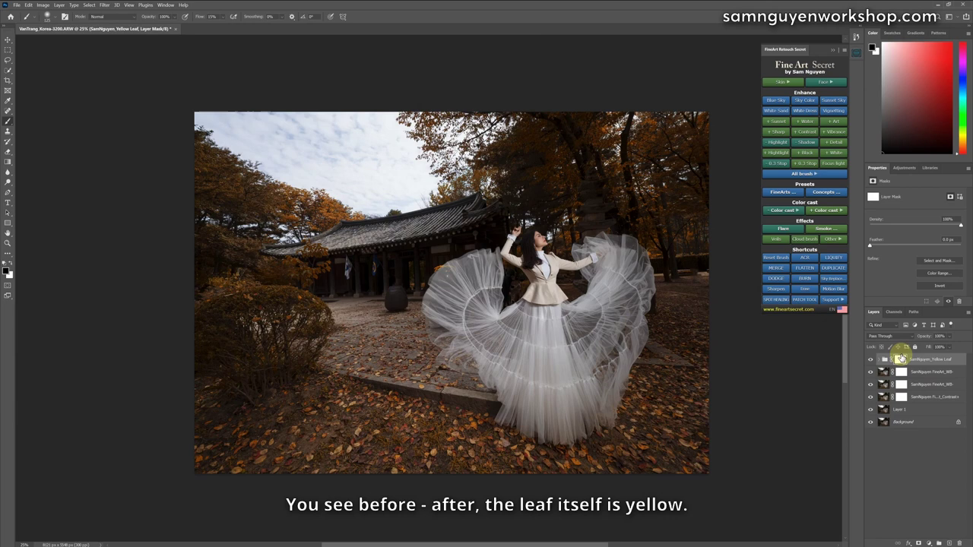
drag(944, 346, 947, 347)
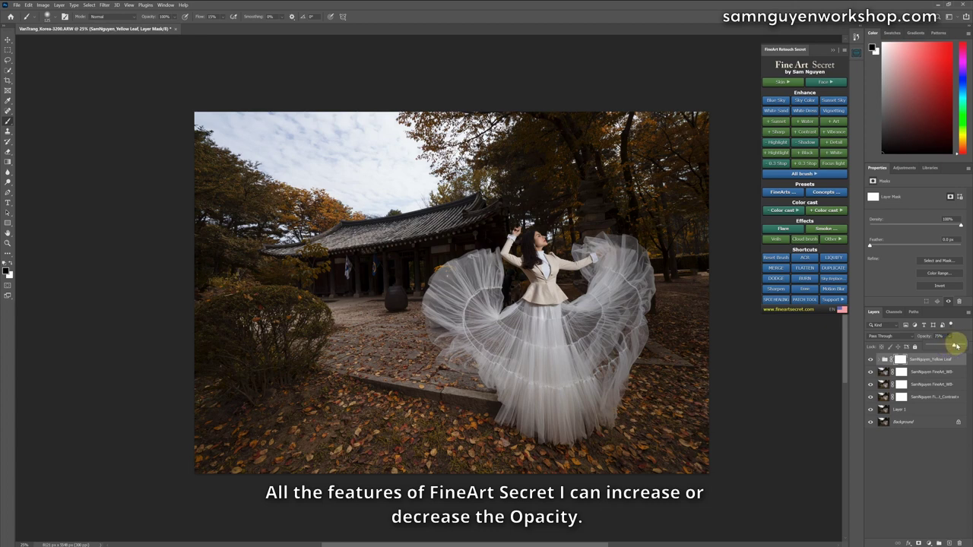
Step: Group the edit layers from Yellow Leaf down to Layer 1 into Group 1 and merge it
click(876, 441)
click(924, 359)
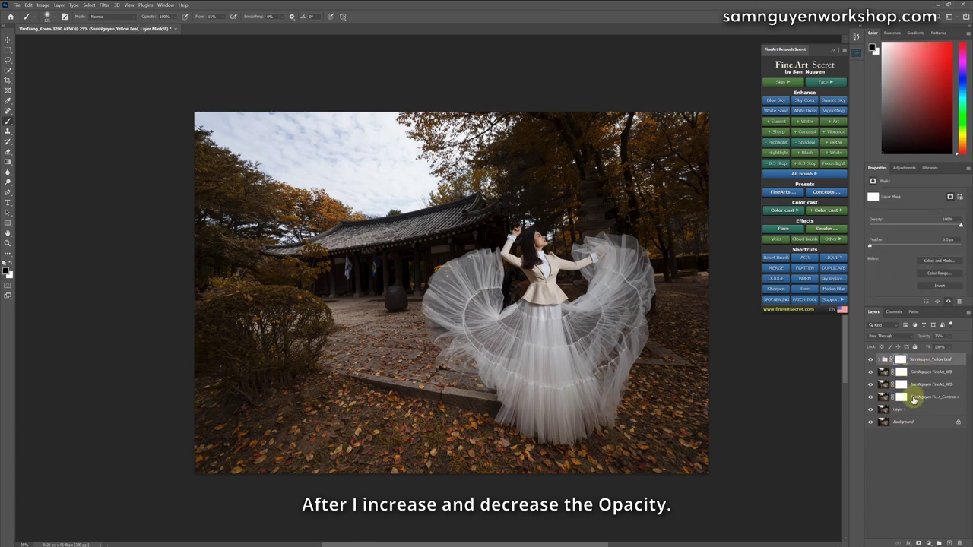
shift+click(907, 411)
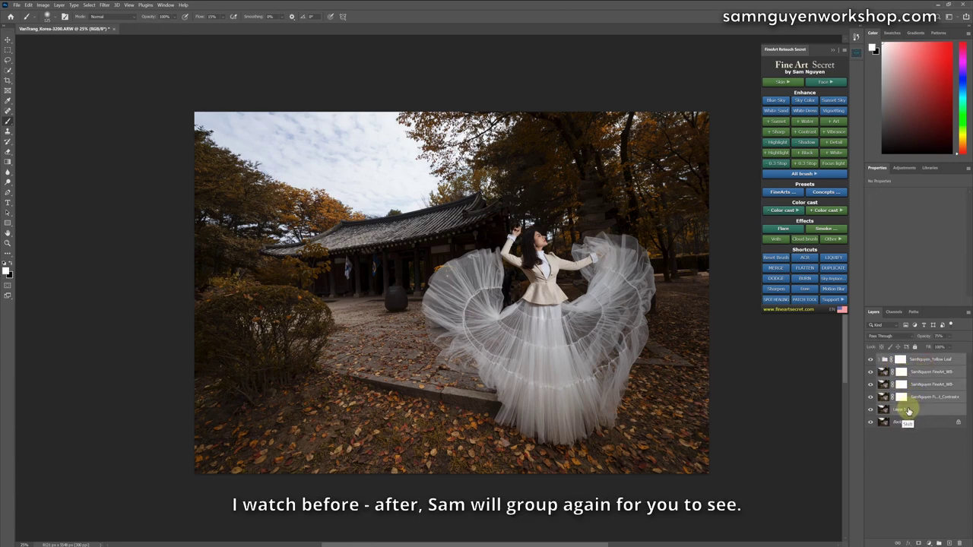
key(ctrl+g)
click(871, 359)
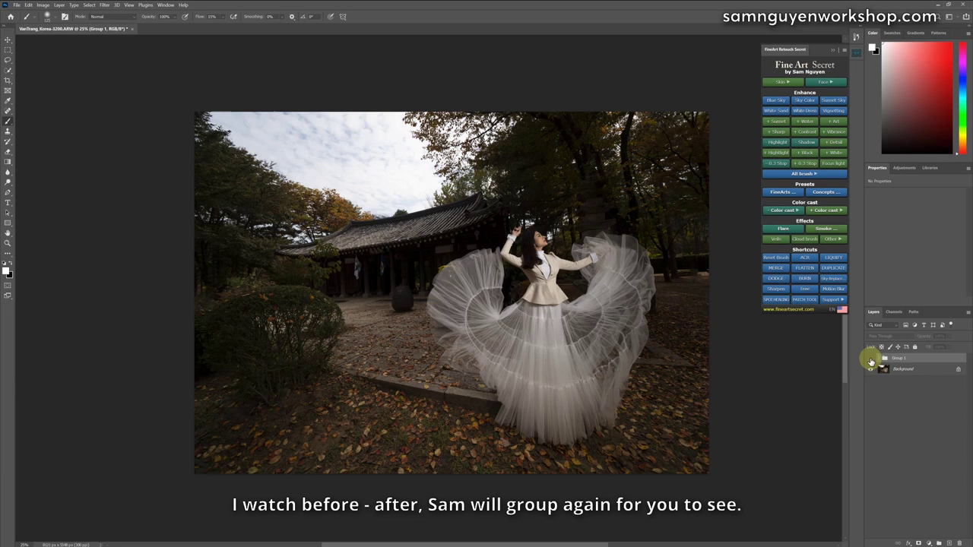
click(871, 358)
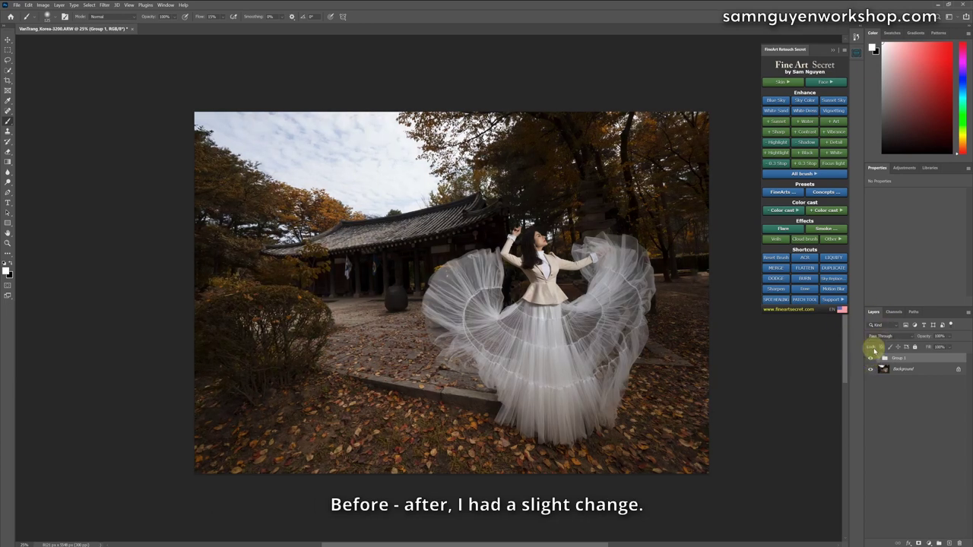
key(ctrl+e)
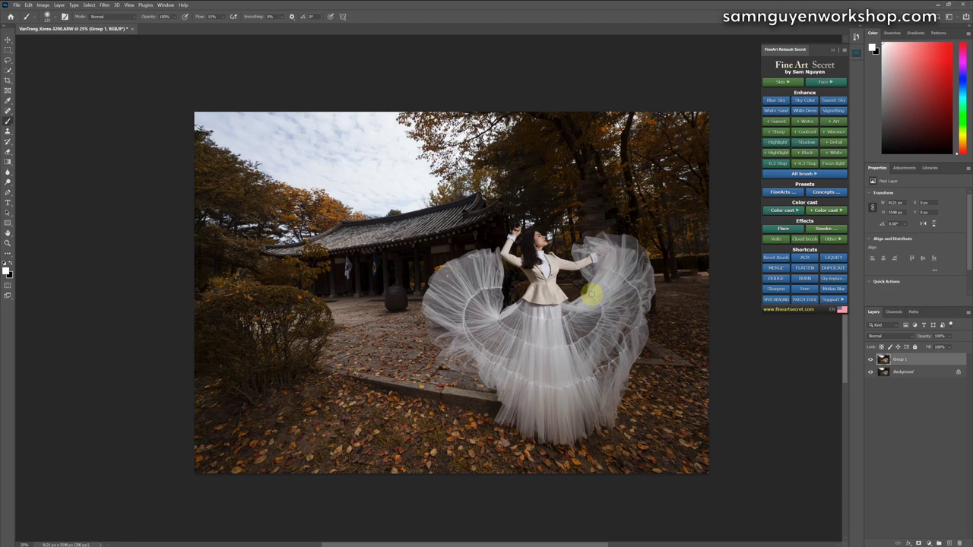
key(ctrl+plus)
key(ctrl+plus)
key(ctrl+plus)
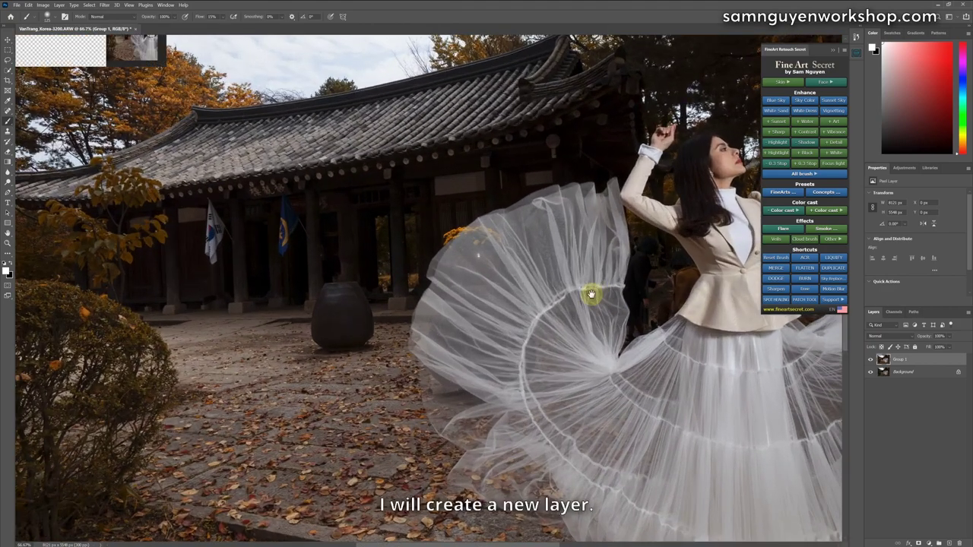
Step: Duplicate Group 1 and paint the White Skin brightening over the woman's face
drag(569, 265, 347, 298)
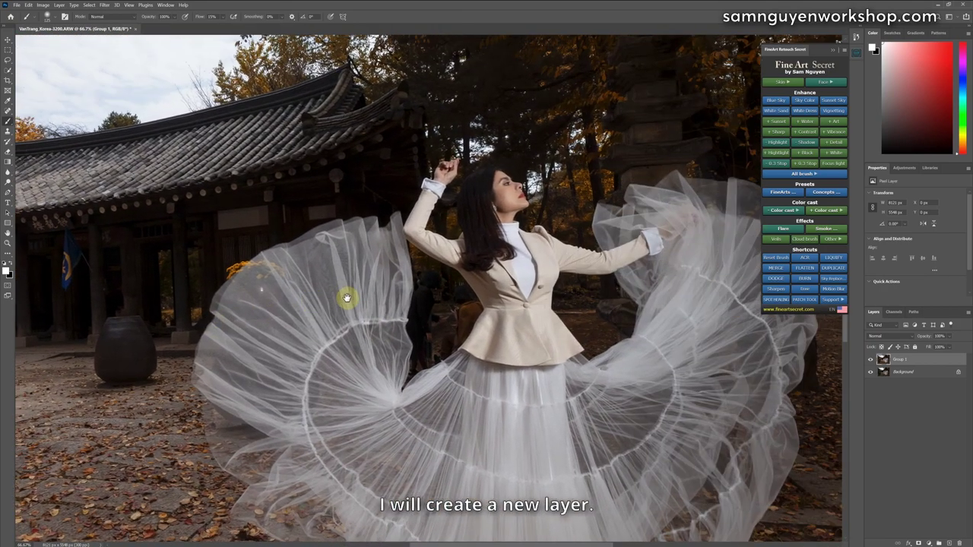
key(ctrl+j)
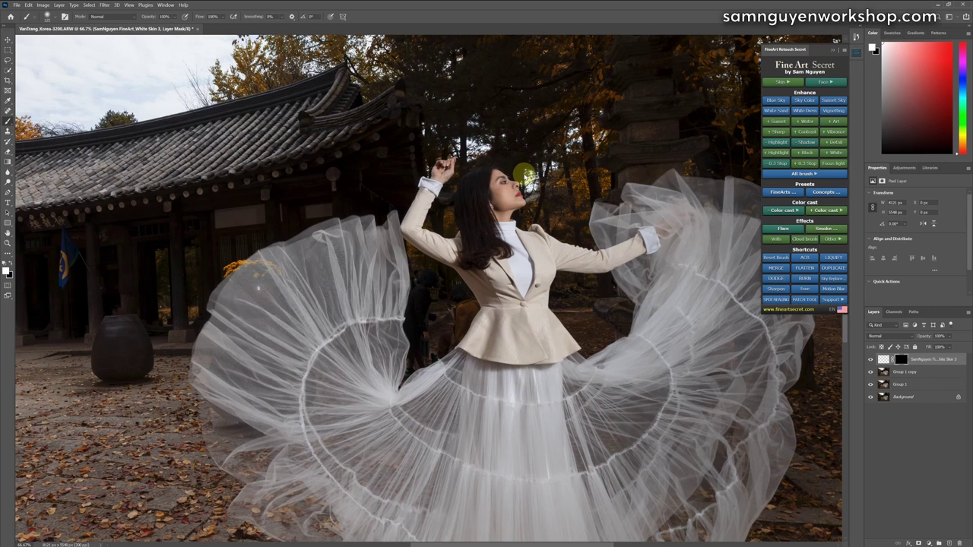
mouse_move(498, 177)
mouse_down()
mouse_move(521, 199)
mouse_move(500, 170)
mouse_up()
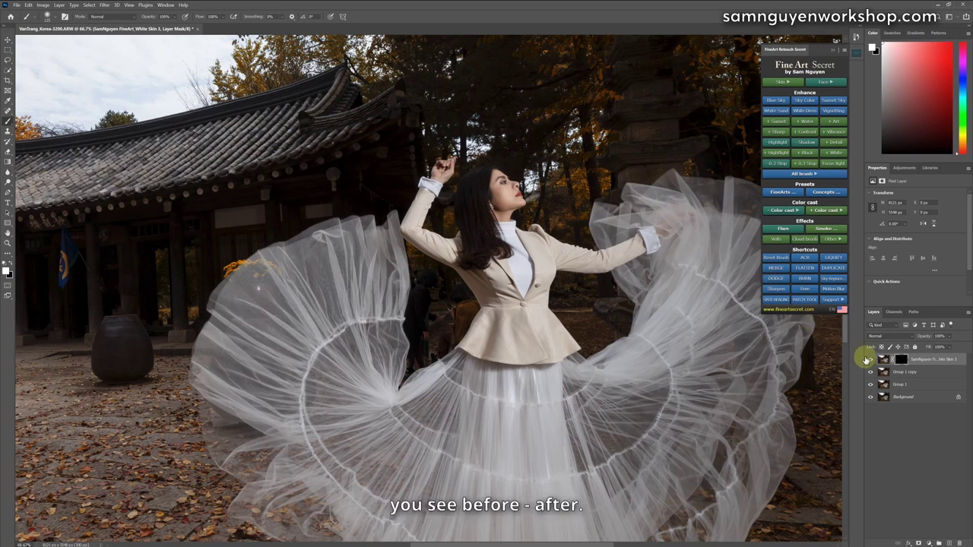
click(870, 359)
click(871, 360)
click(870, 359)
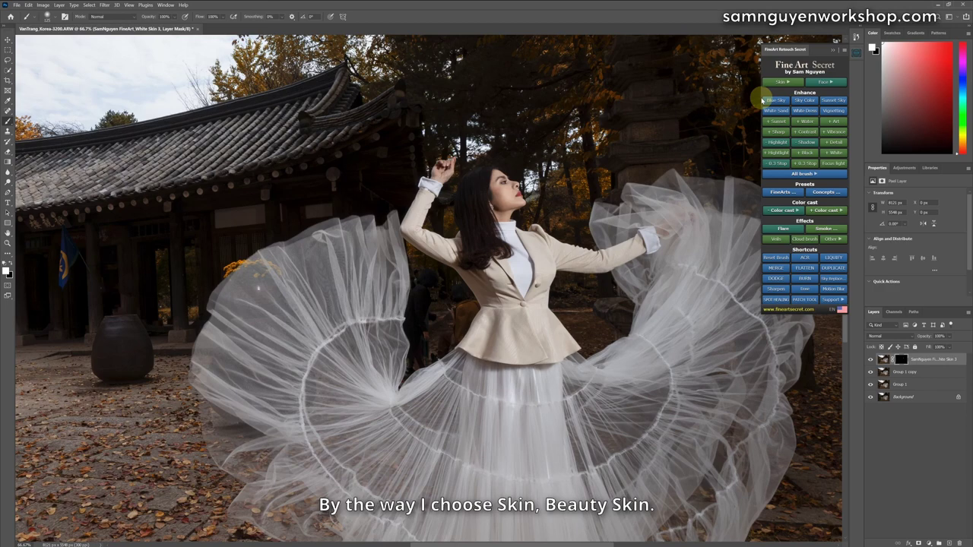
Step: Run Beauty Skin with the face ellipse fitted over her face, then compare the smoothing
click(782, 82)
click(774, 92)
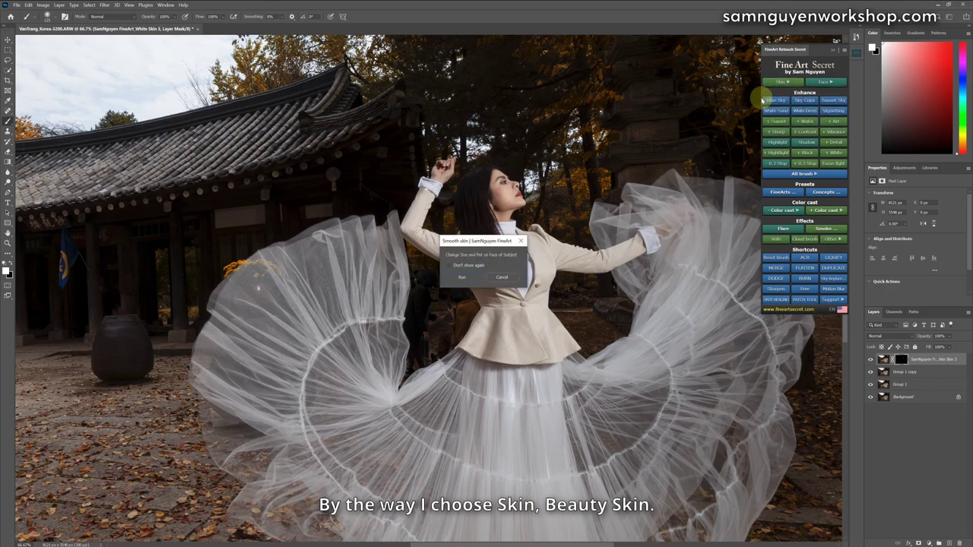
click(459, 278)
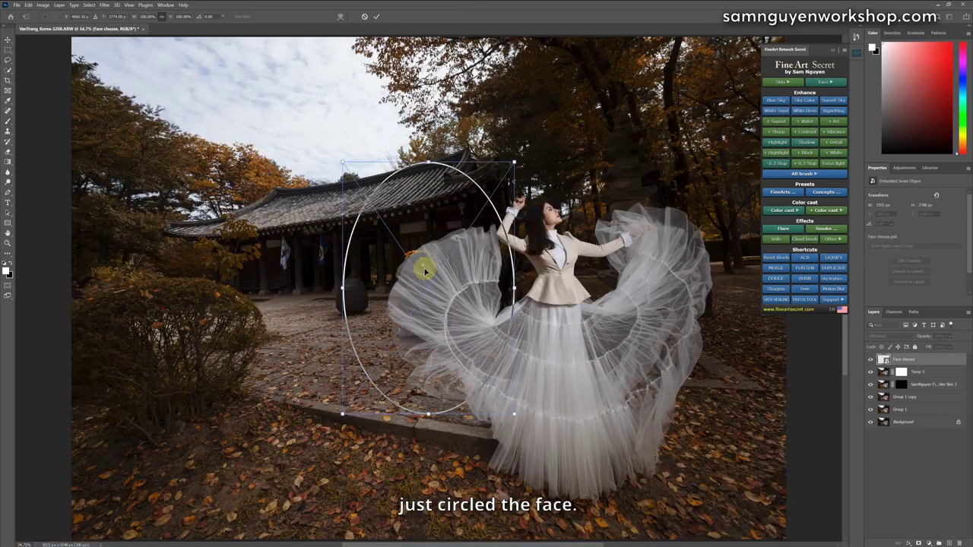
drag(517, 253, 654, 229)
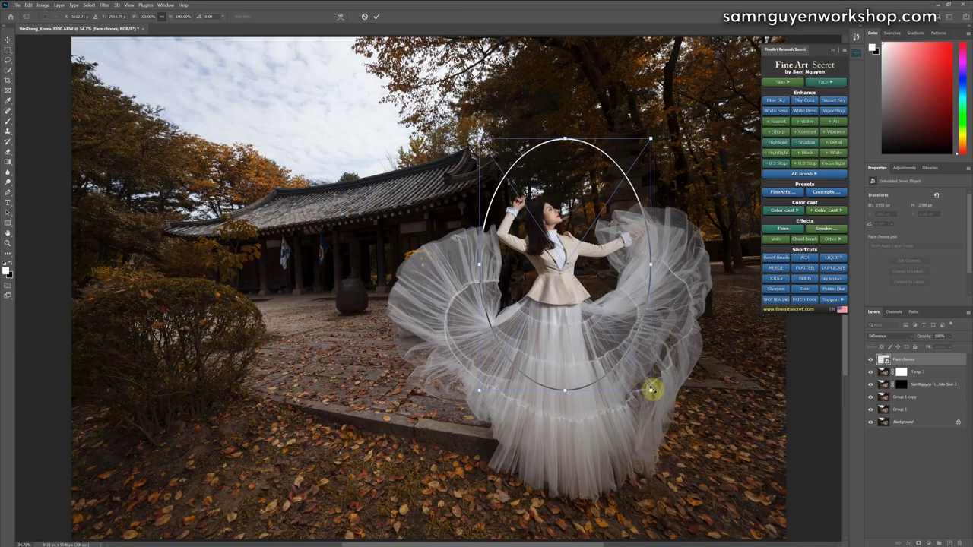
drag(652, 390, 562, 241)
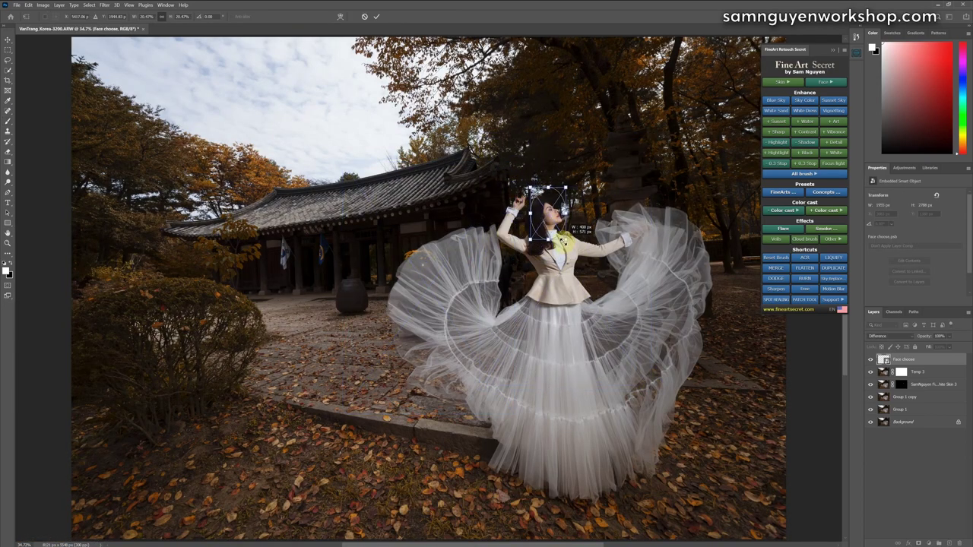
key(Return)
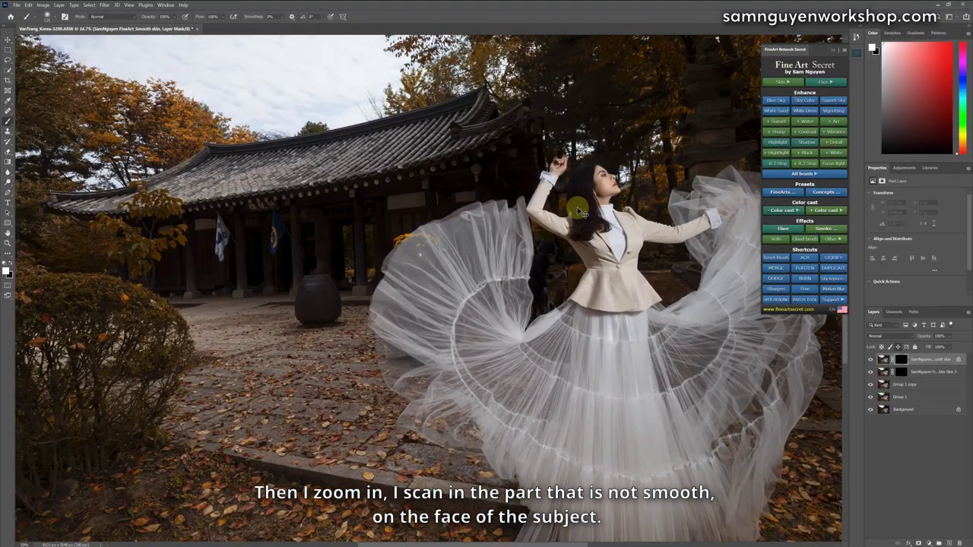
scroll(578, 207, up, 5)
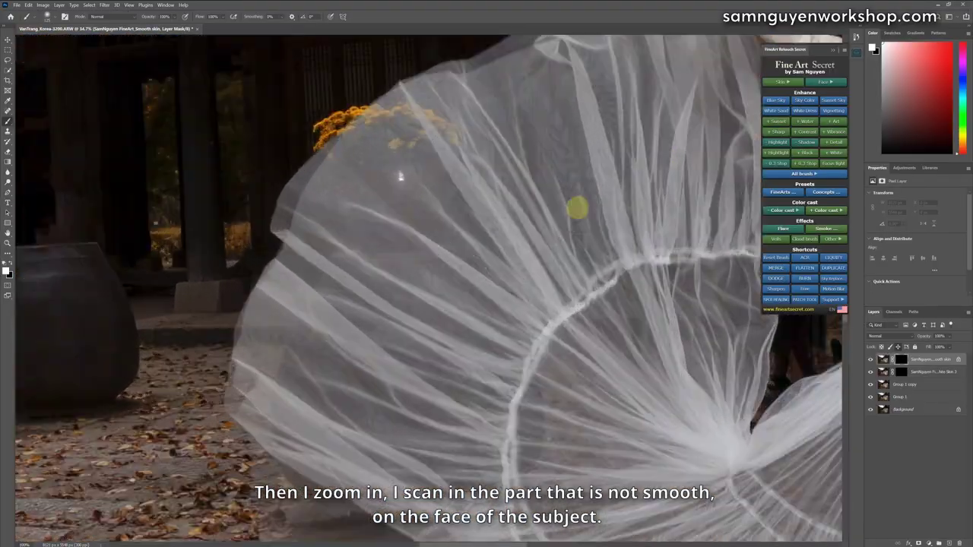
scroll(251, 335, down, 4)
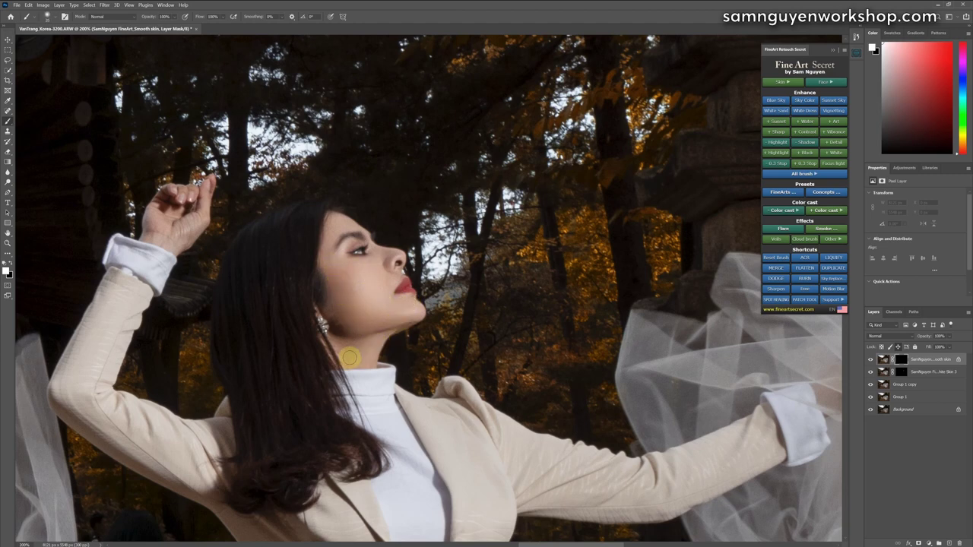
click(871, 359)
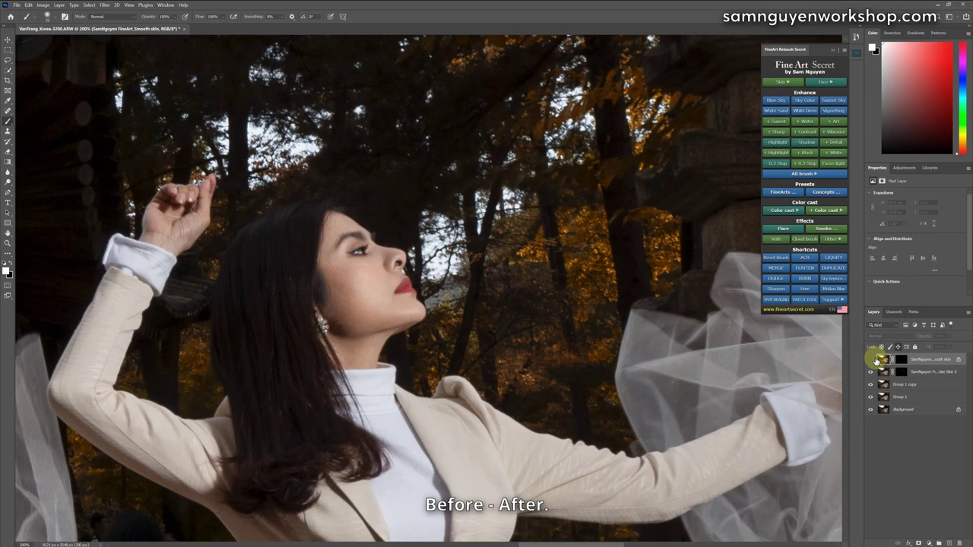
click(871, 361)
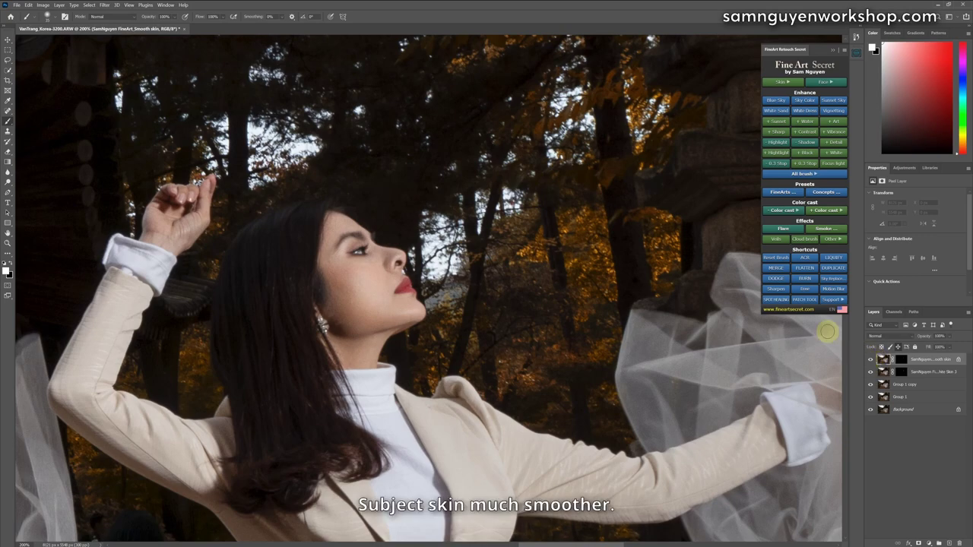
key(ctrl+minus)
key(ctrl+minus)
key(ctrl+minus)
key(ctrl+minus)
key(ctrl+minus)
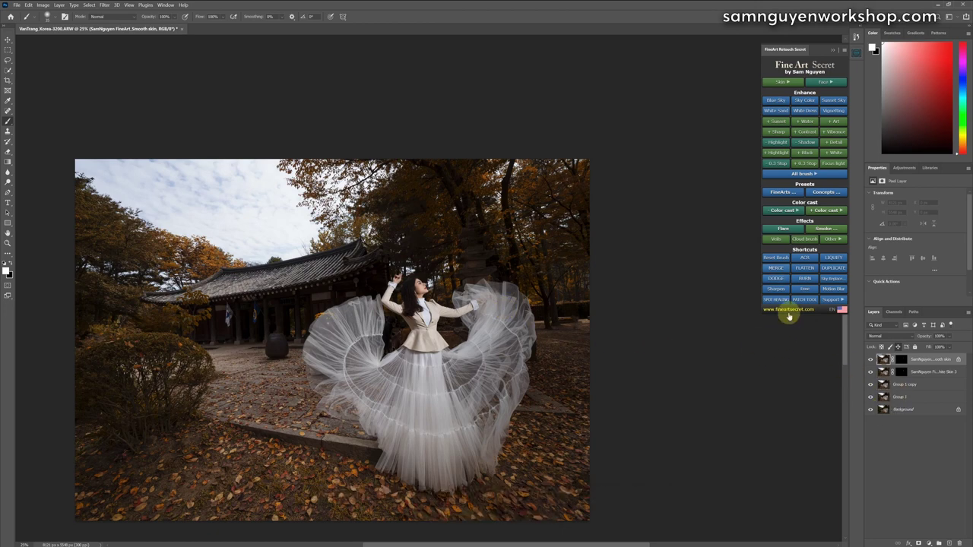
Step: Stamp a merged Layer 1 on top and add a Detail+ layer, comparing it on and off
key(ctrl+shift+alt+e)
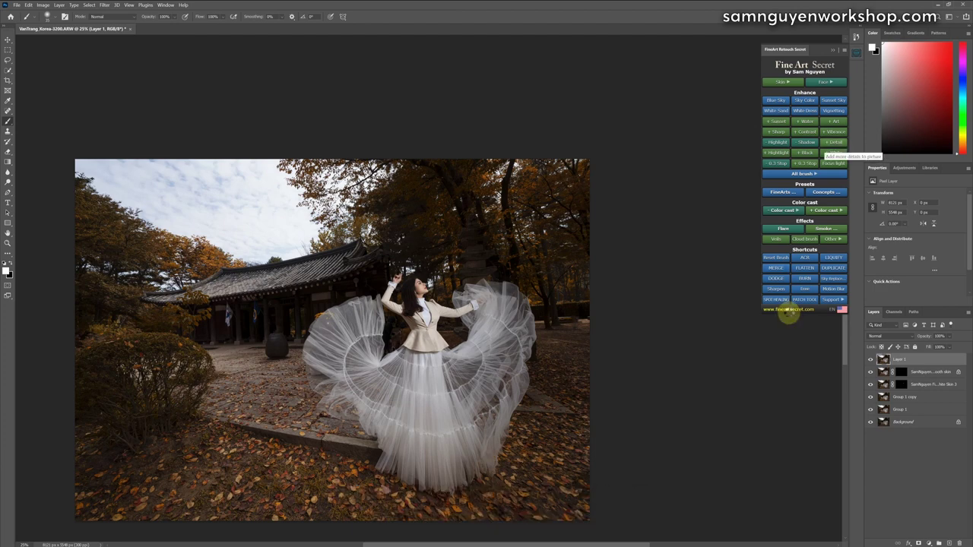
click(829, 143)
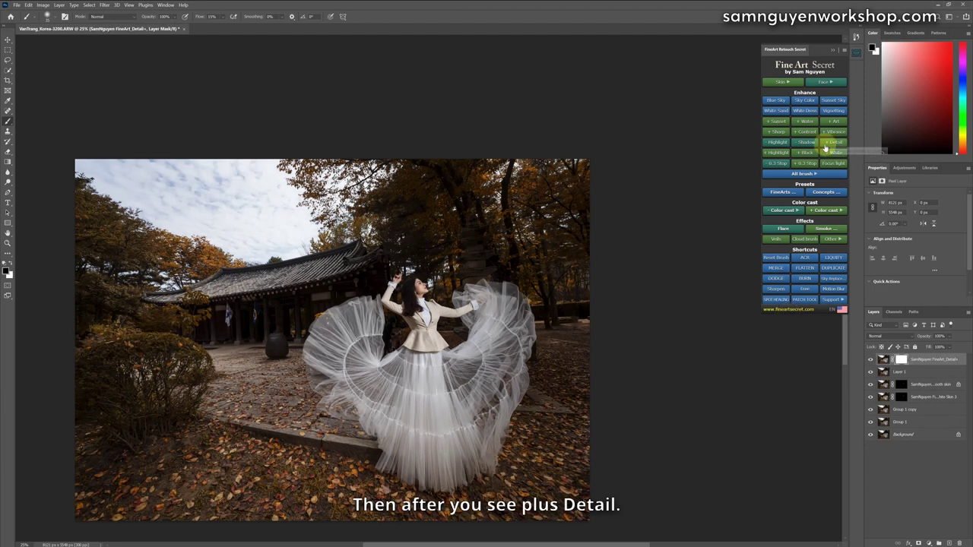
click(872, 359)
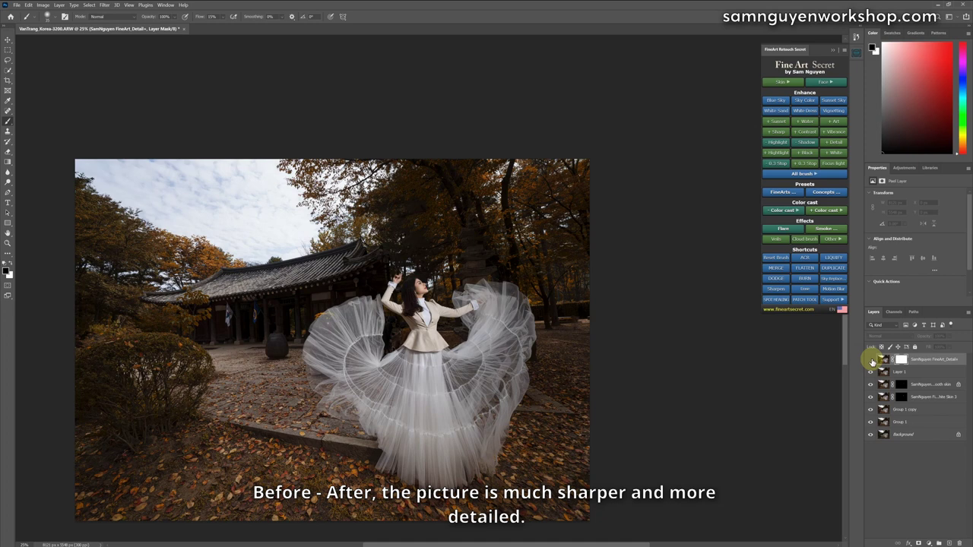
click(870, 359)
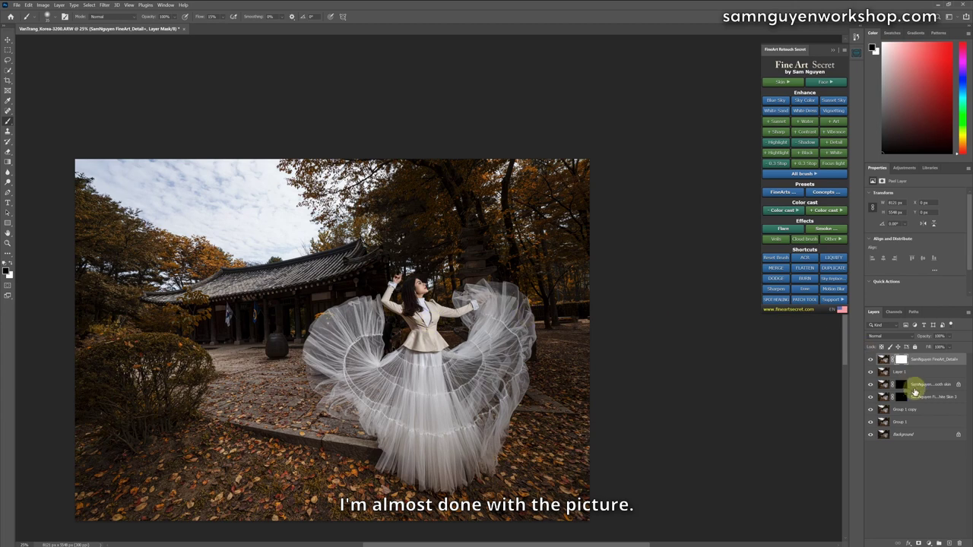
Step: Group the earlier edit layers into Group 2, merge it into one pixel layer, and compare
shift+click(899, 422)
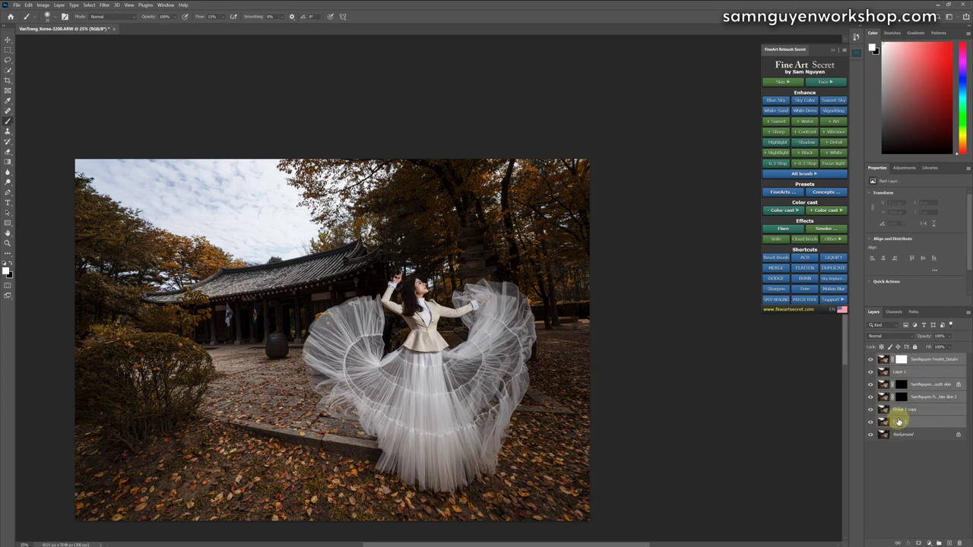
key(ctrl+g)
key(ctrl+e)
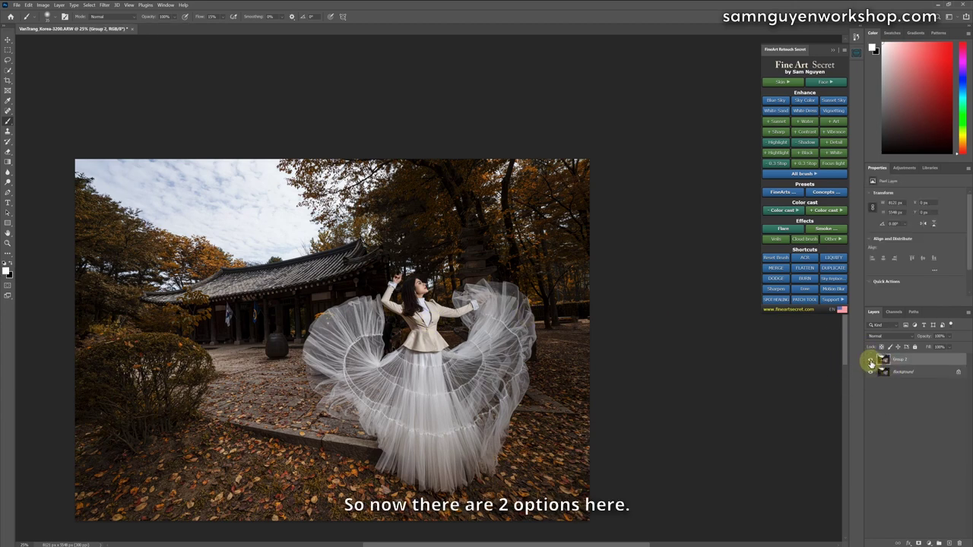
click(871, 361)
click(871, 359)
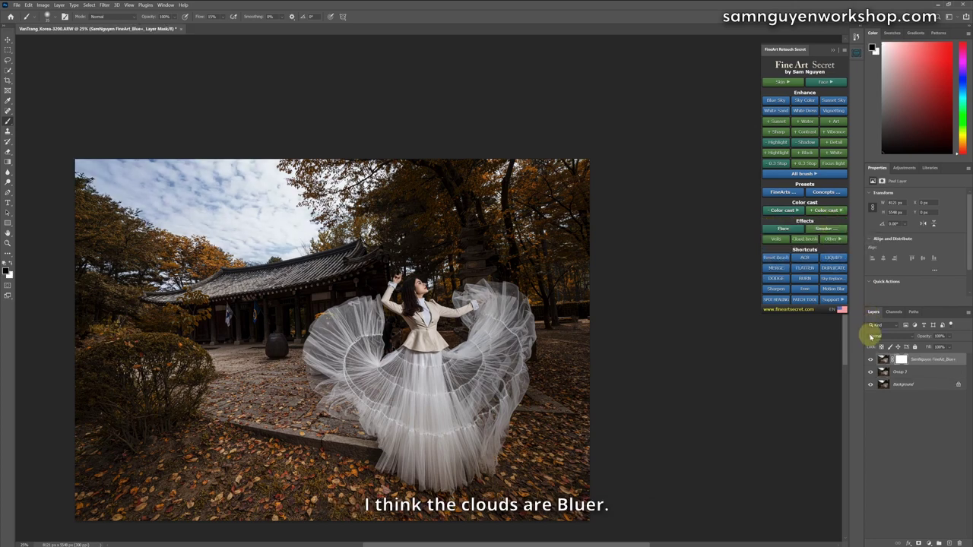
Step: Add a second Fine Art Blue boost to deepen the sky and group both blue layers
click(869, 361)
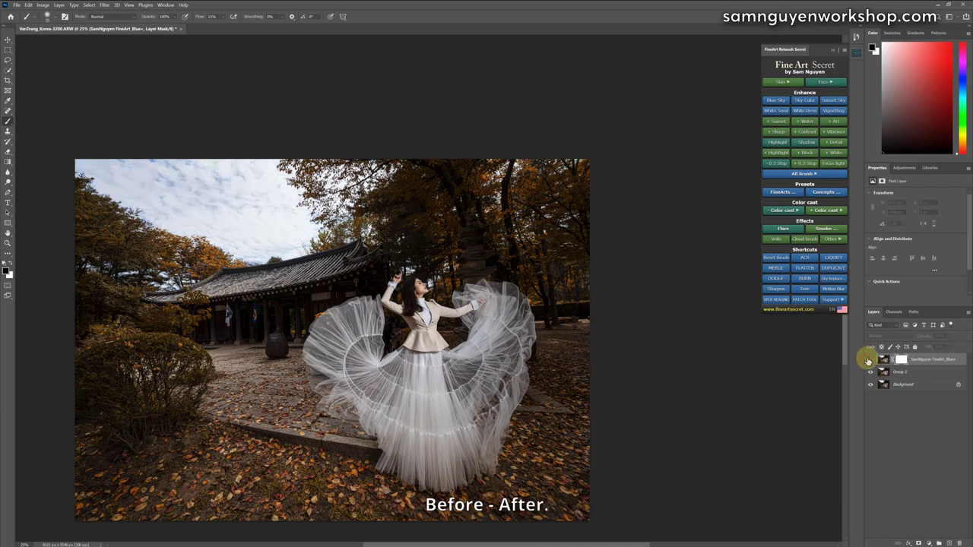
click(870, 360)
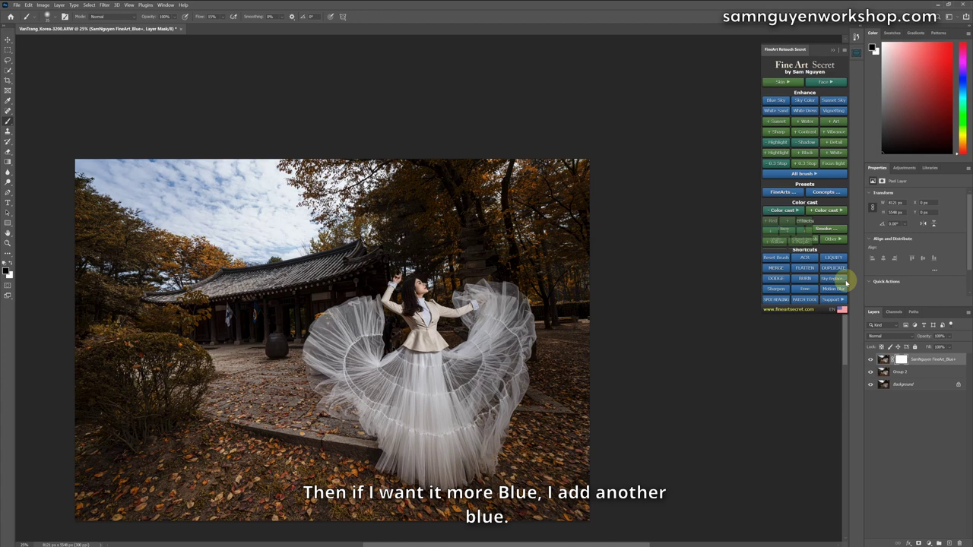
click(845, 280)
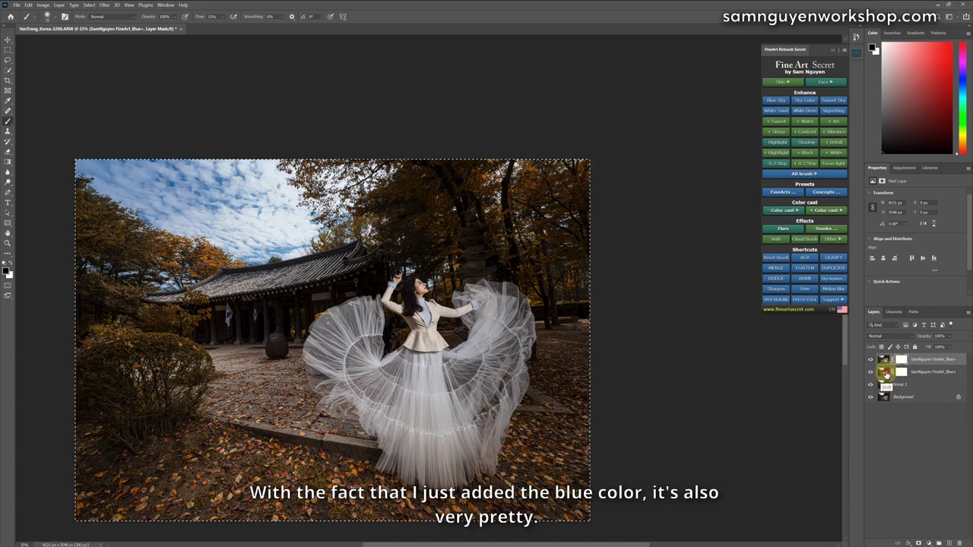
key(ctrl+g)
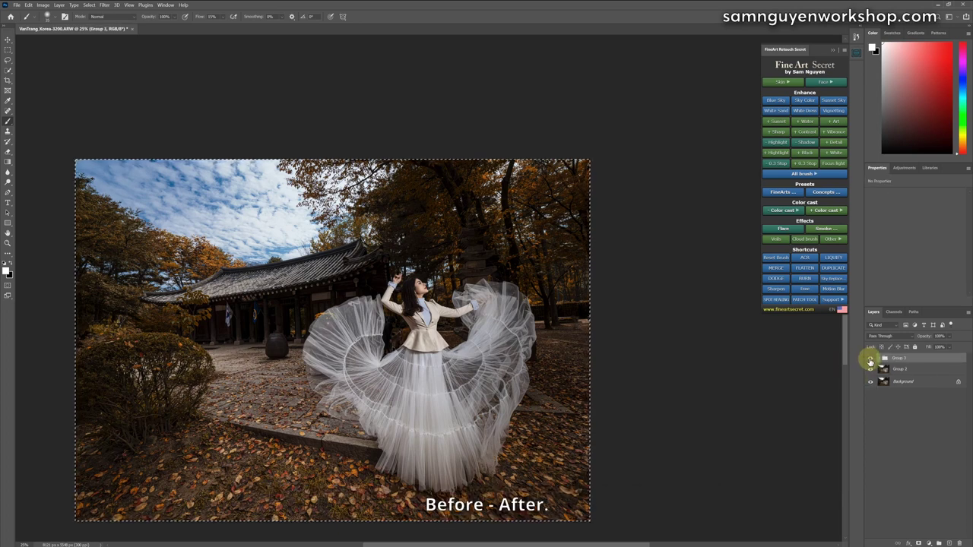
Step: Compare the bluer sky, then apply a pastel sky from the Dreamy Sky Replacement collection
click(871, 359)
click(870, 359)
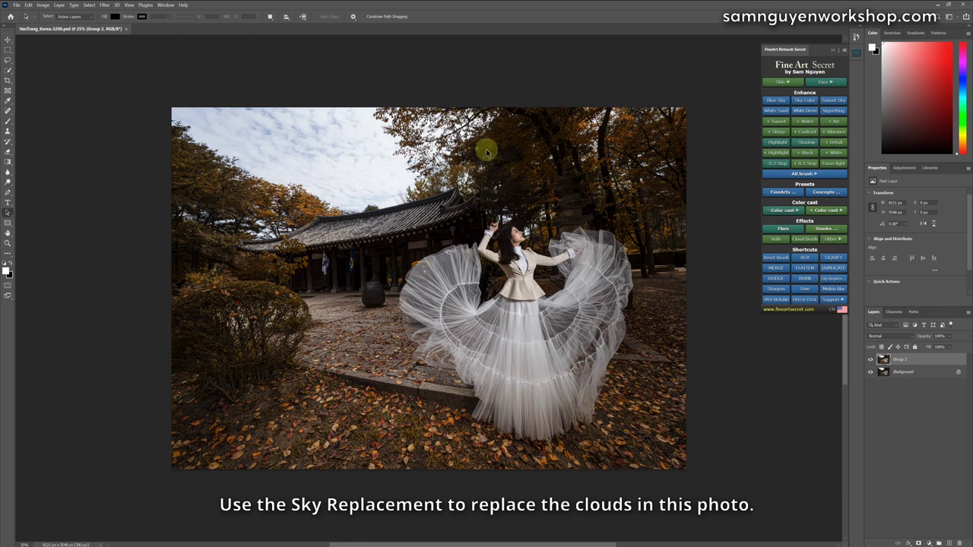
click(832, 278)
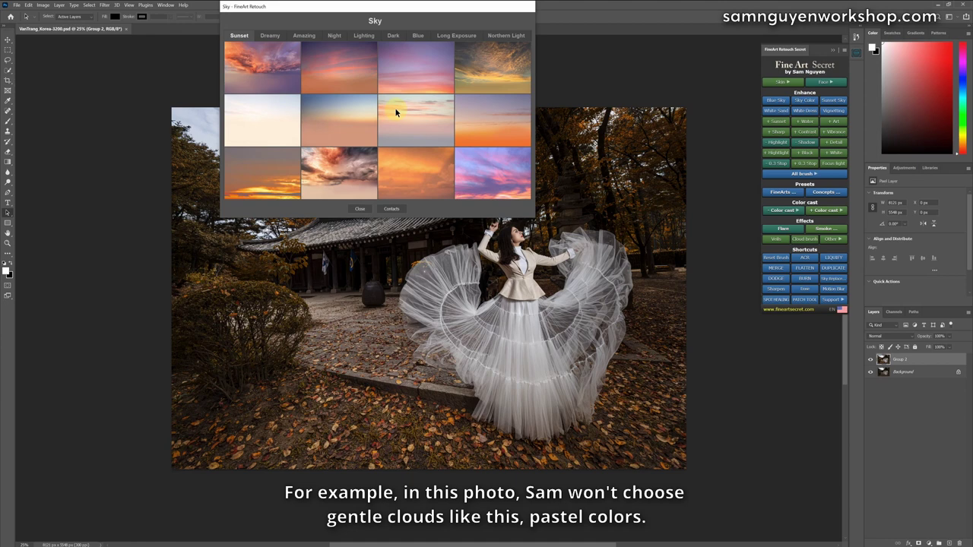
click(305, 35)
click(270, 35)
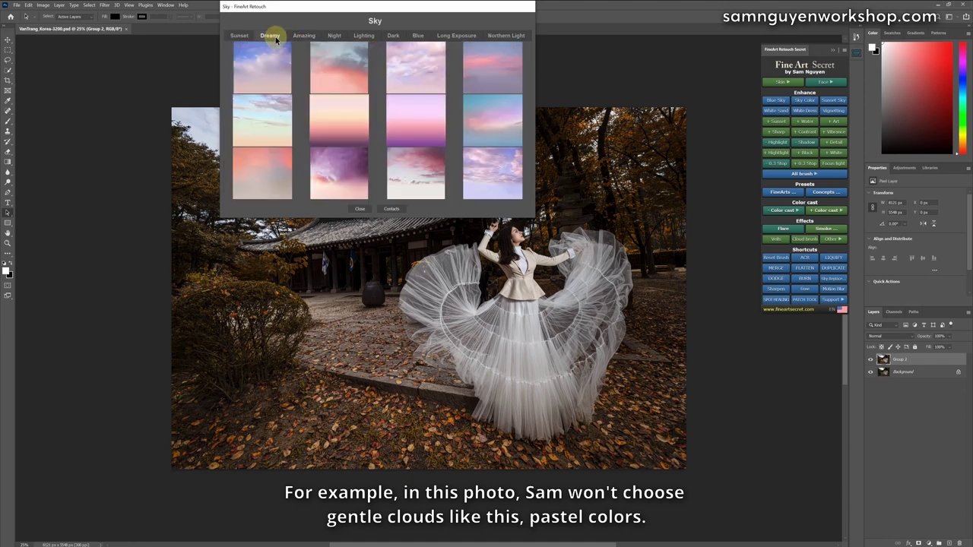
click(275, 124)
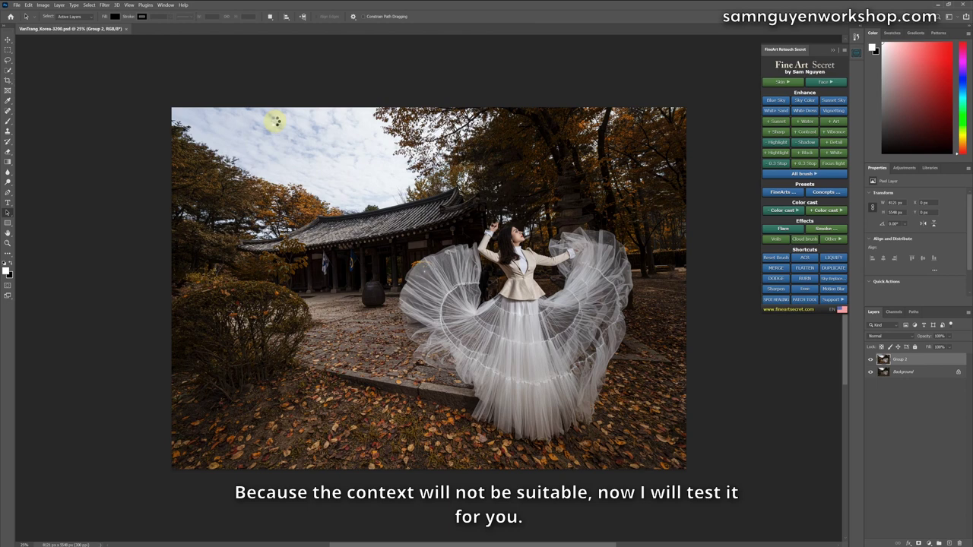
click(498, 319)
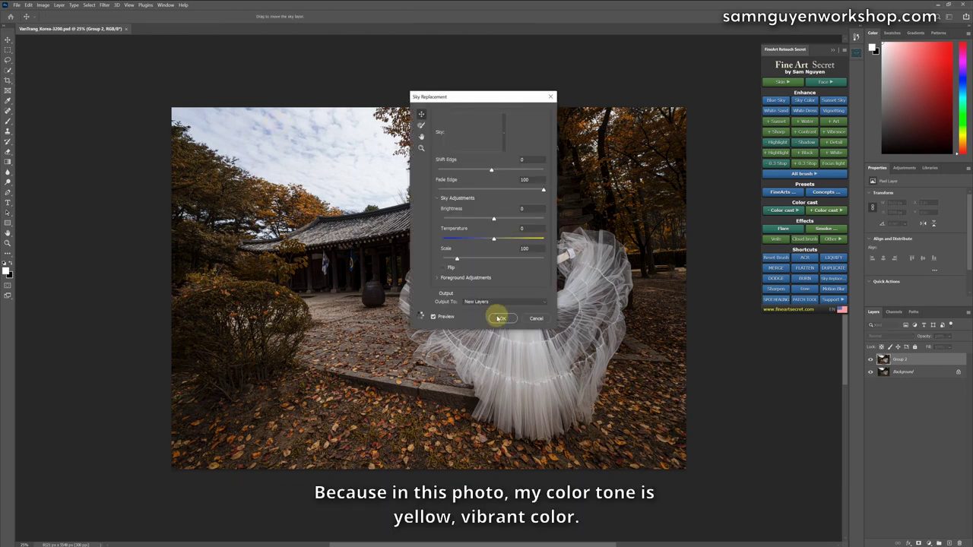
click(505, 317)
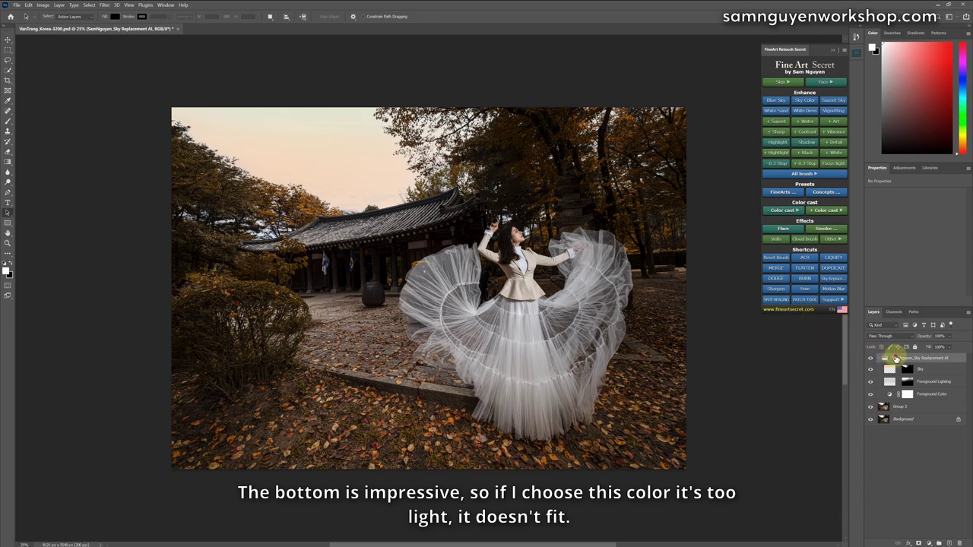
Step: Delete the pastel sky group and apply the purple-pink Sunset replacement sky instead
key(Delete)
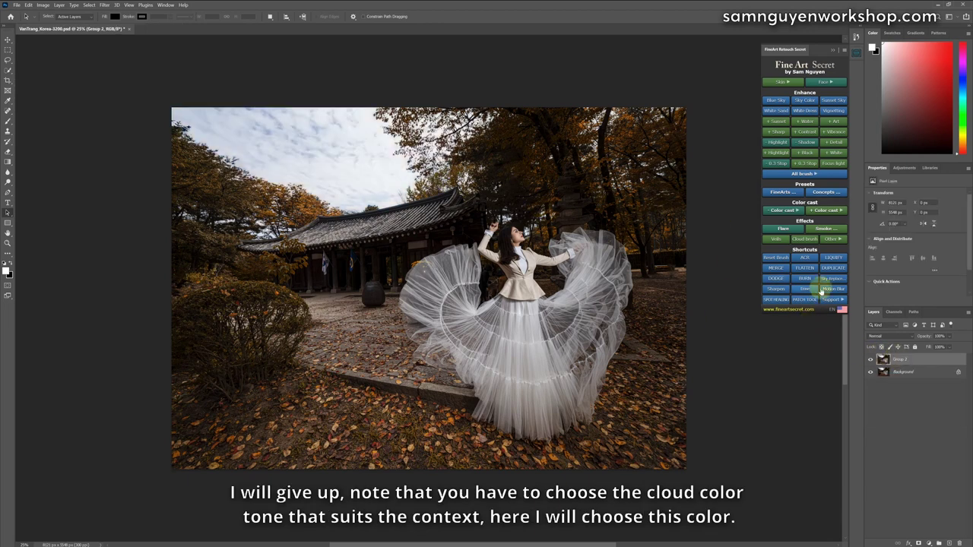
click(830, 279)
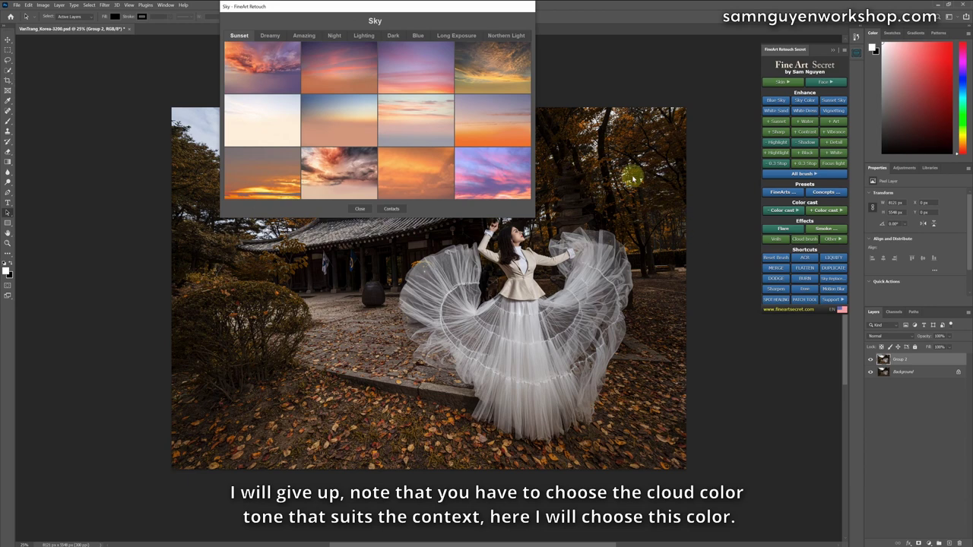
click(503, 173)
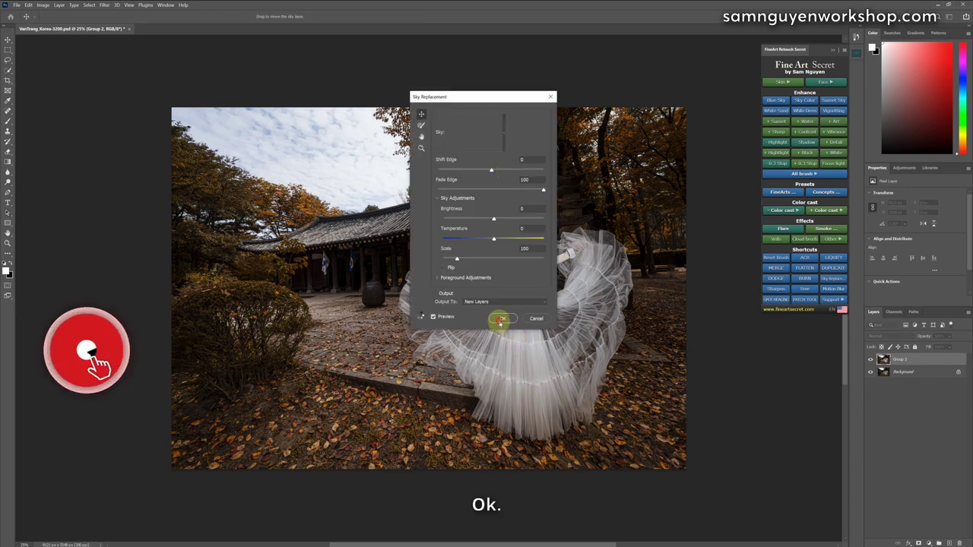
click(501, 320)
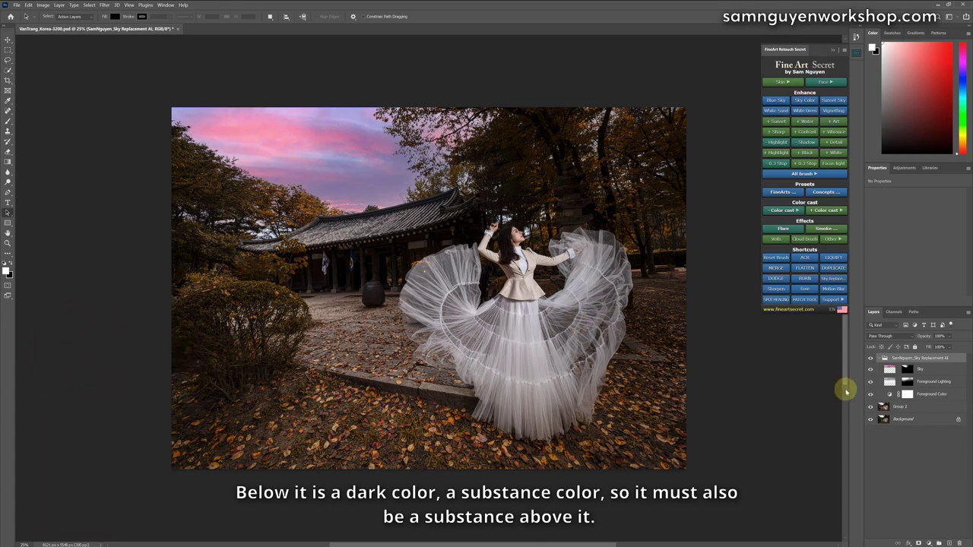
Step: Reposition the Sky layer's clouds with Free Transform and compare the sunset sky on and off
click(886, 371)
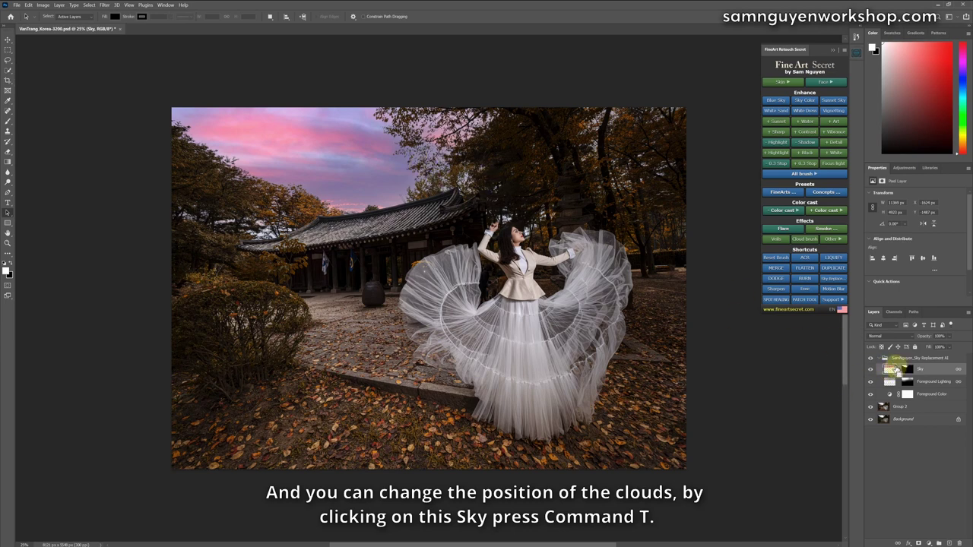
key(ctrl+t)
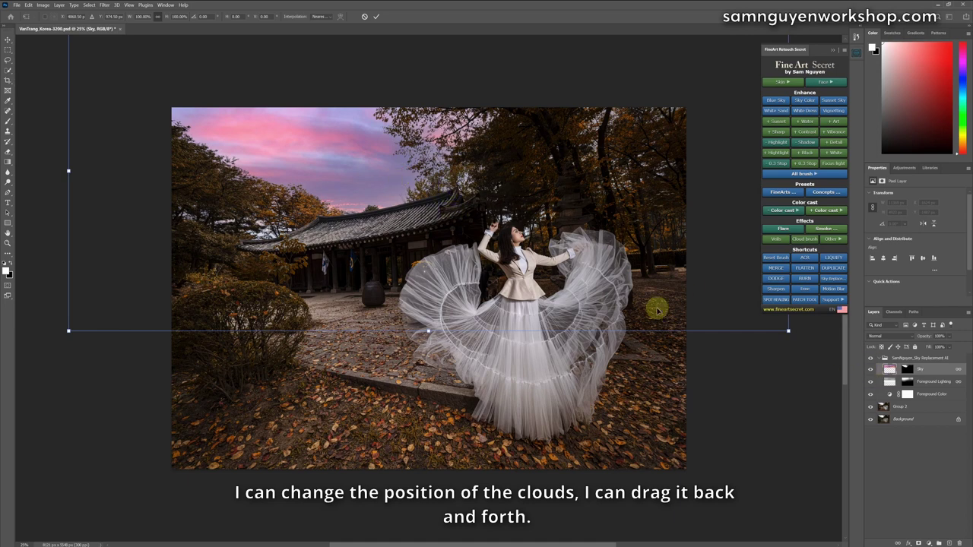
key(Return)
click(886, 358)
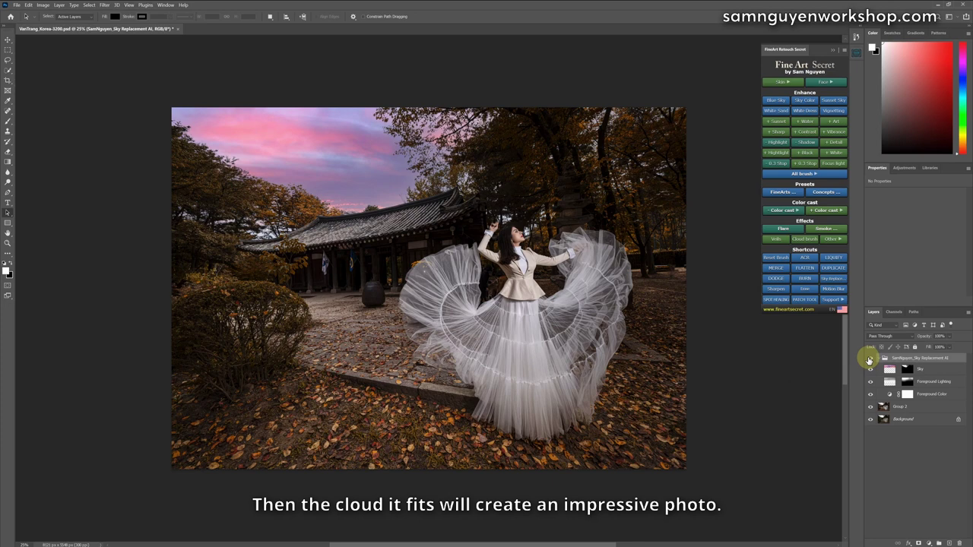
click(870, 359)
click(869, 359)
click(870, 358)
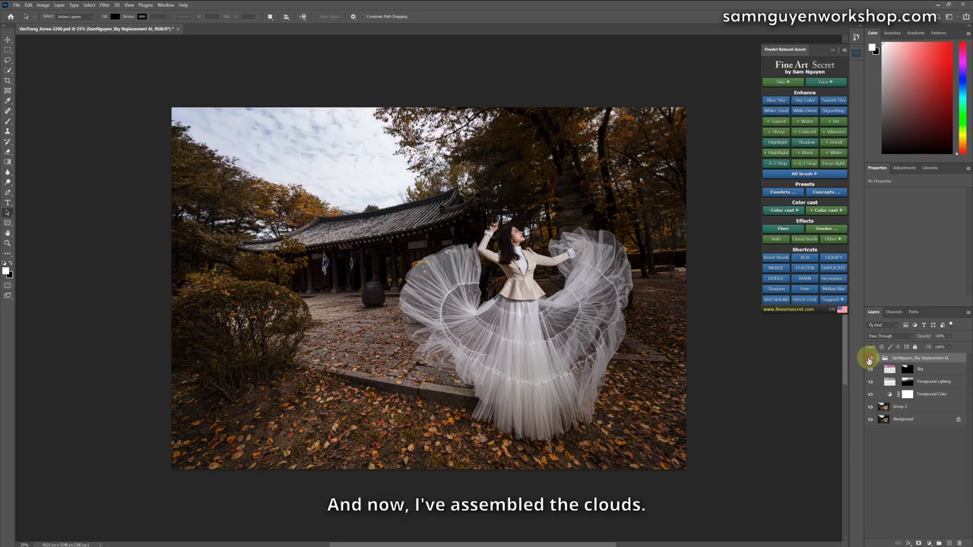
click(870, 359)
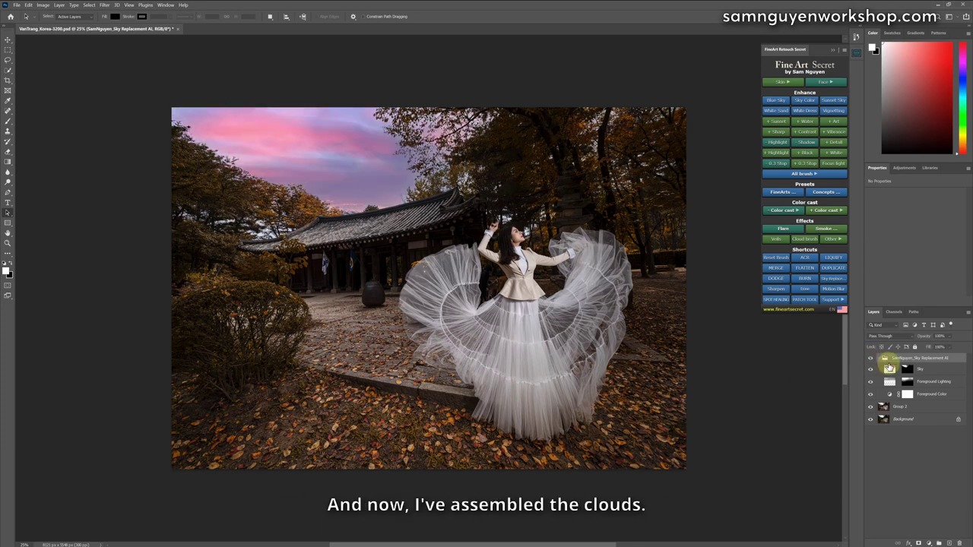
Step: Stamp all visible layers, then group them with the layers below and merge Group 3
key(ctrl+shift+alt+e)
shift+click(903, 422)
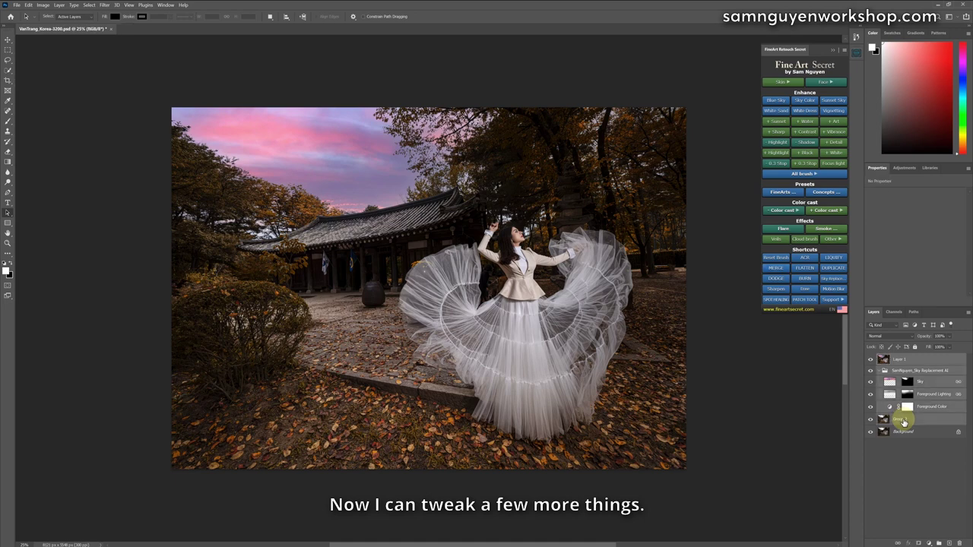
key(ctrl+g)
key(ctrl+e)
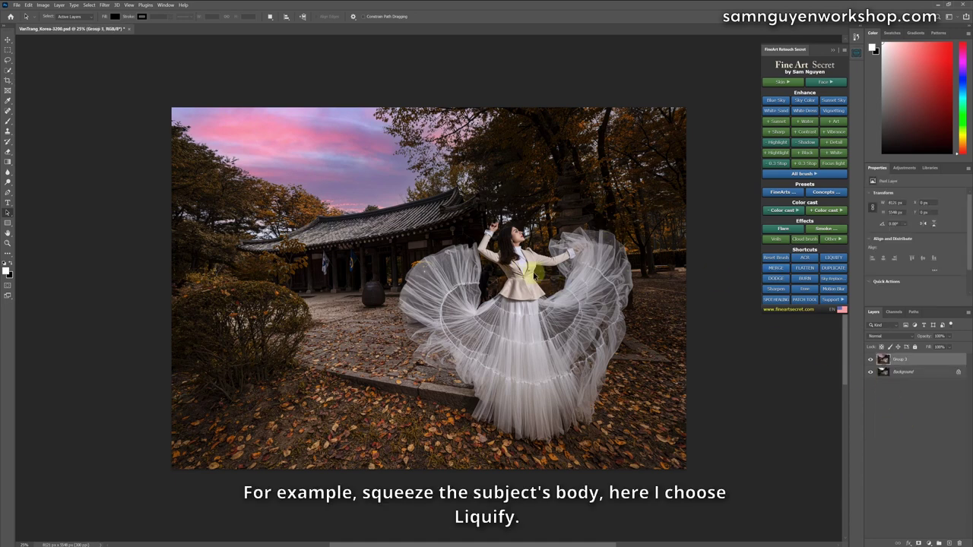
Step: In Liquify, slim the jacket waist with a 500 Forward Warp brush at lowered pressure
click(835, 259)
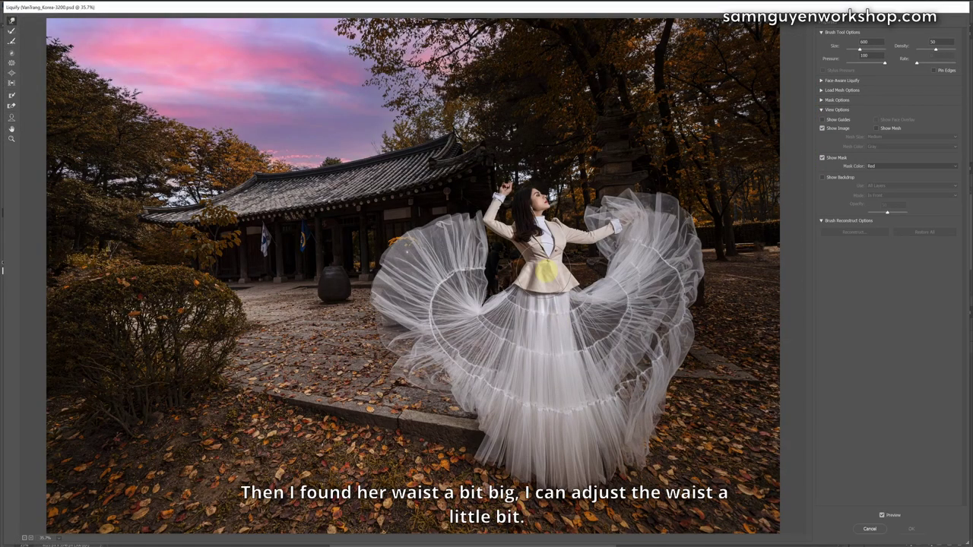
key(bracketleft)
key(bracketleft)
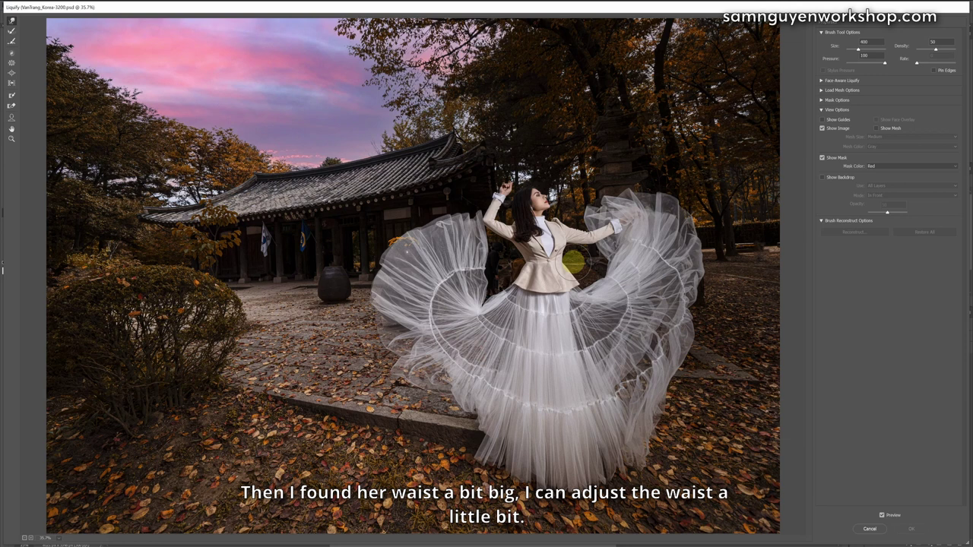
key(bracketright)
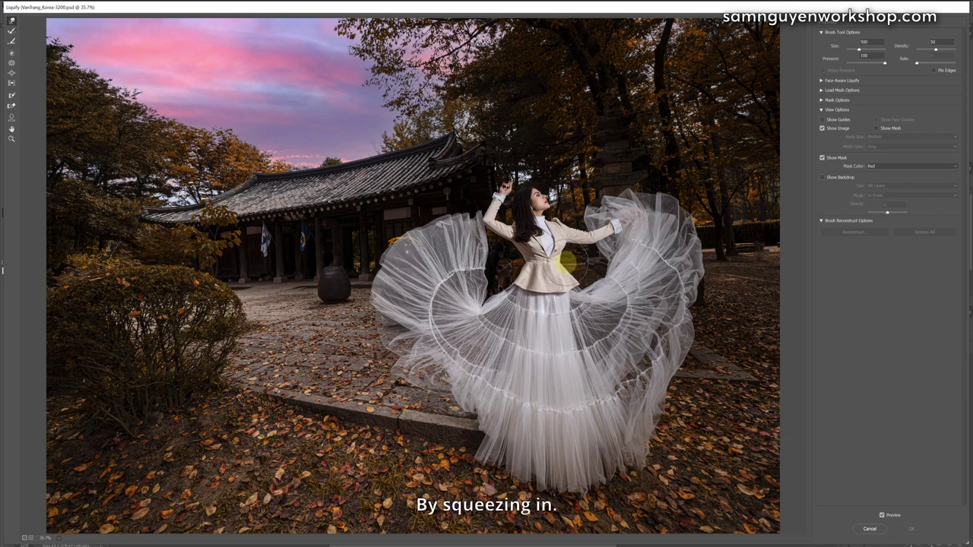
click(568, 265)
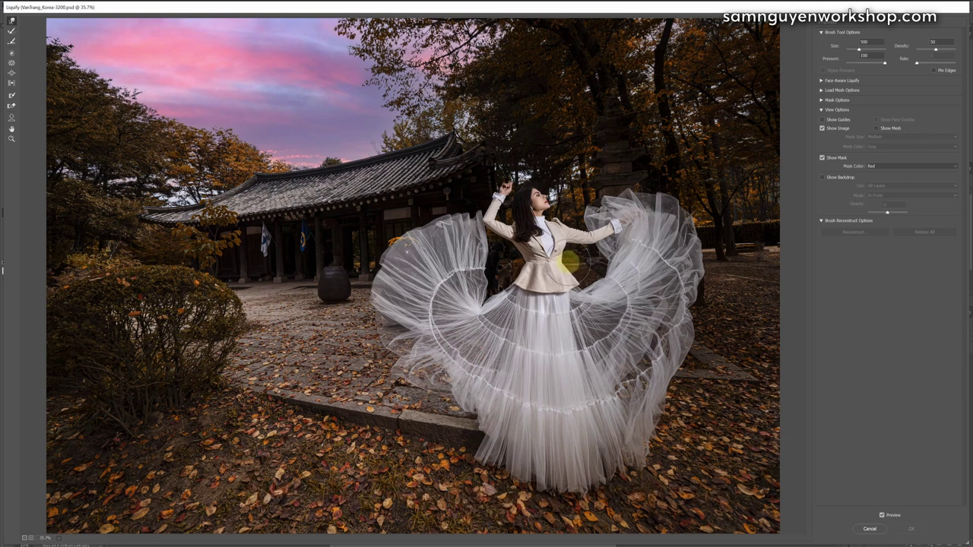
click(863, 64)
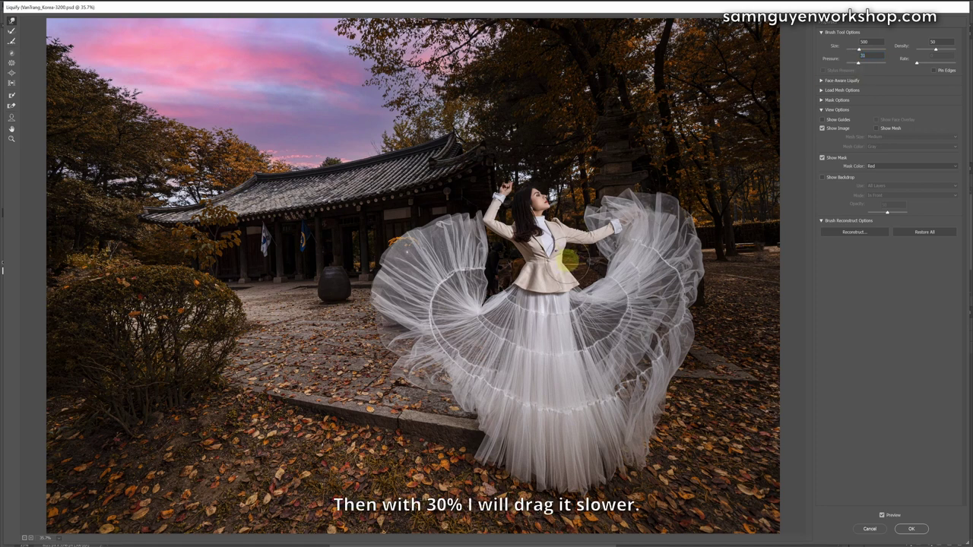
drag(564, 266, 517, 264)
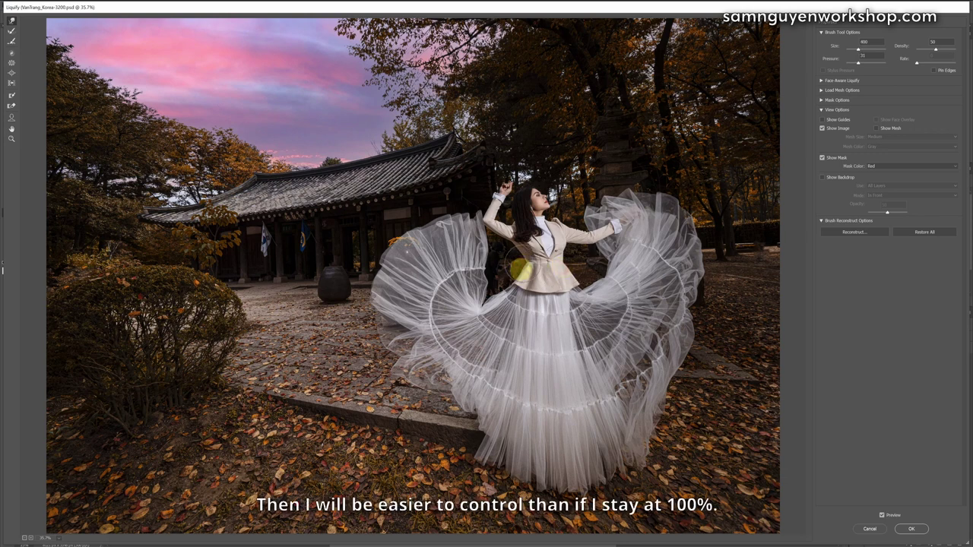
Step: Resize the warp brush to about 1100 for the skirt and apply the Liquify changes
key(bracketleft)
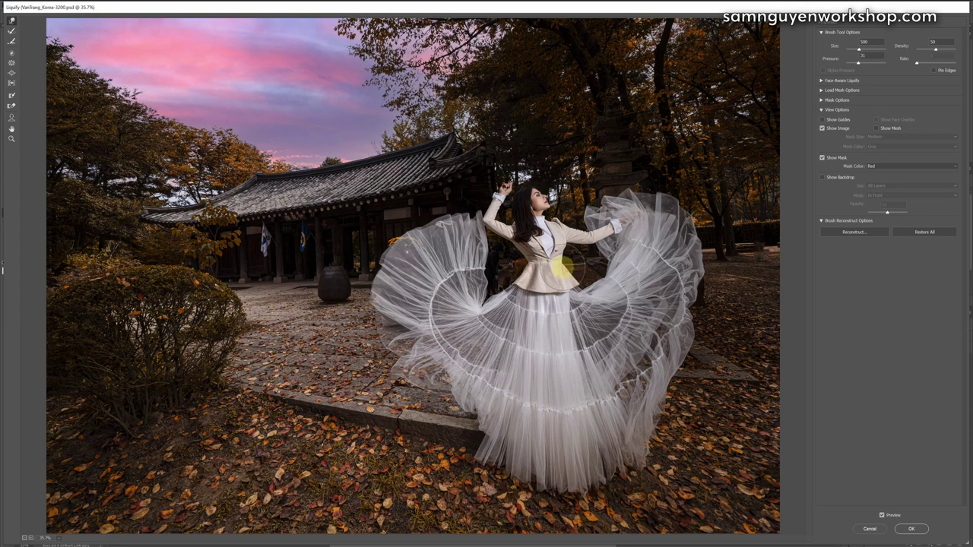
key(bracketright)
key(bracketright)
key(bracketright)
key(bracketright)
key(bracketright)
key(bracketright)
key(bracketright)
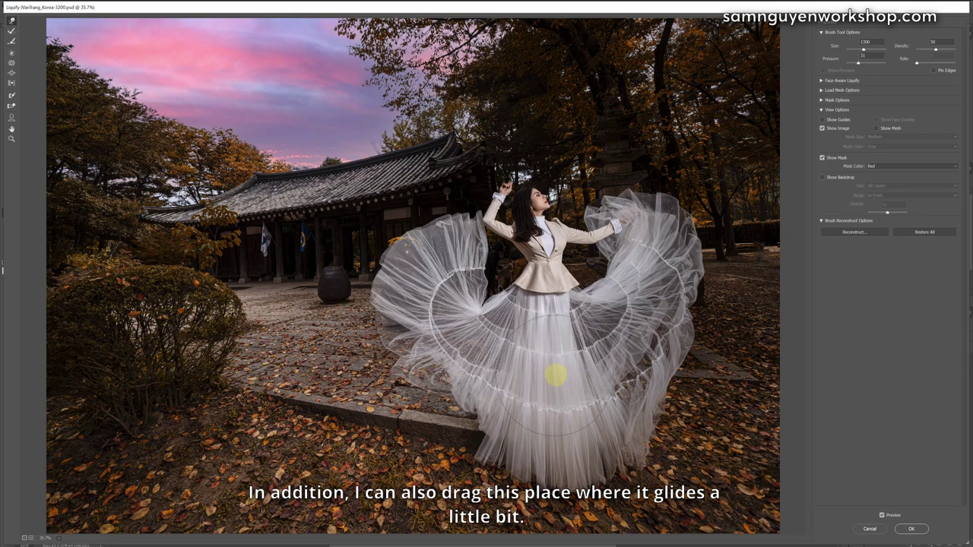
key(bracketright)
key(bracketright)
key(bracketright)
key(bracketright)
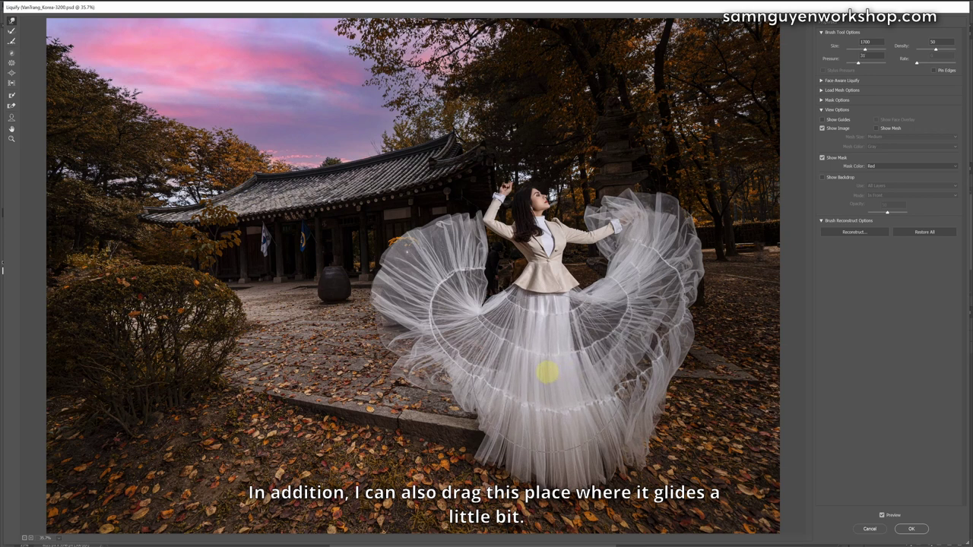
key(bracketleft)
key(bracketleft)
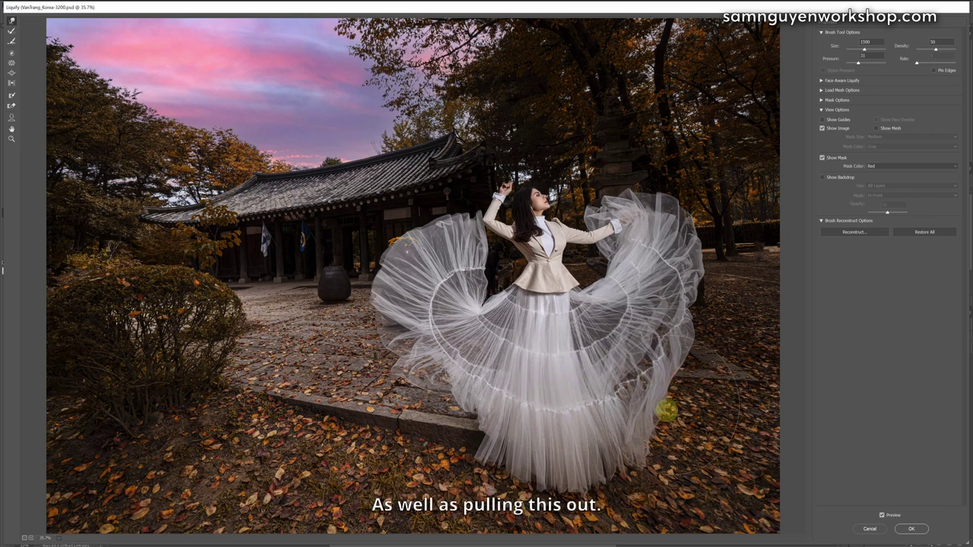
key(bracketleft)
key(bracketleft)
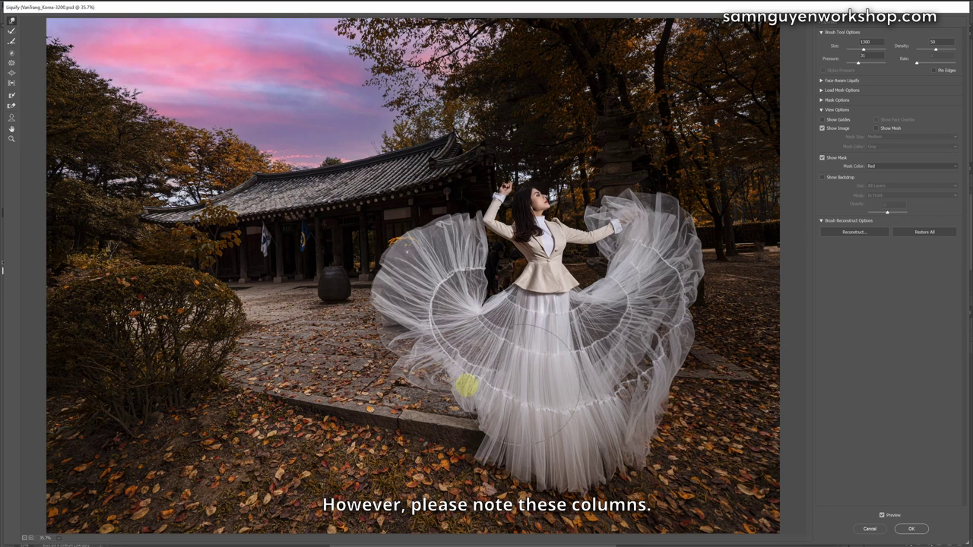
key(bracketleft)
key(bracketleft)
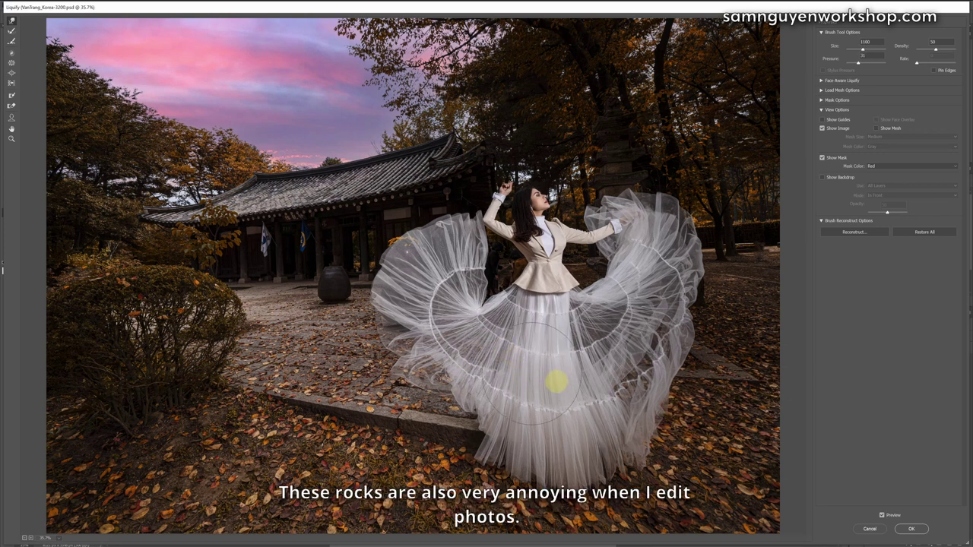
click(914, 531)
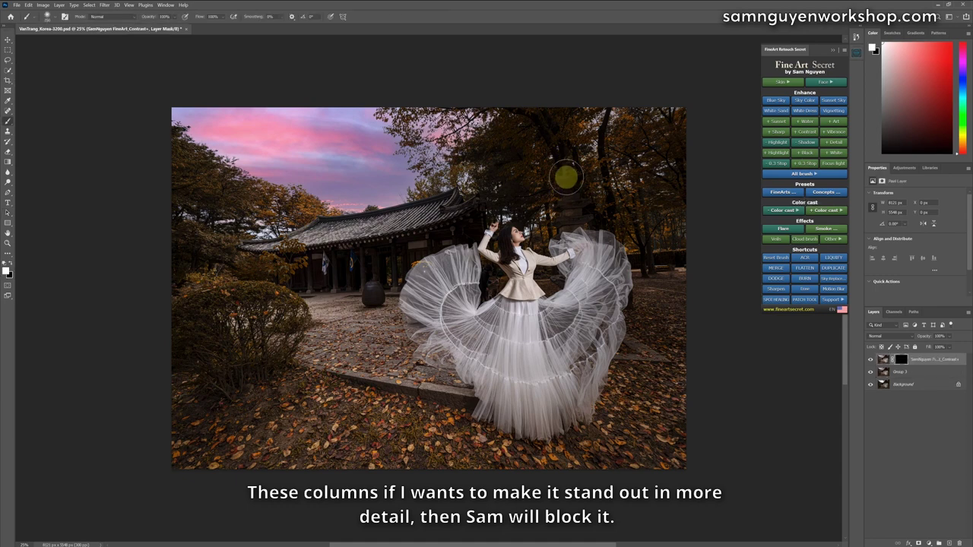
Step: Paint the Contrast+ mask over the tree trunks, skirt, left sleeve and hem, then compare
mouse_move(569, 176)
mouse_down()
mouse_move(566, 212)
mouse_move(569, 170)
mouse_move(579, 205)
mouse_move(589, 170)
mouse_move(542, 164)
mouse_move(538, 144)
mouse_move(526, 181)
mouse_move(520, 157)
mouse_move(485, 175)
mouse_move(631, 124)
mouse_move(624, 137)
mouse_move(646, 120)
mouse_move(672, 117)
mouse_move(685, 158)
mouse_up()
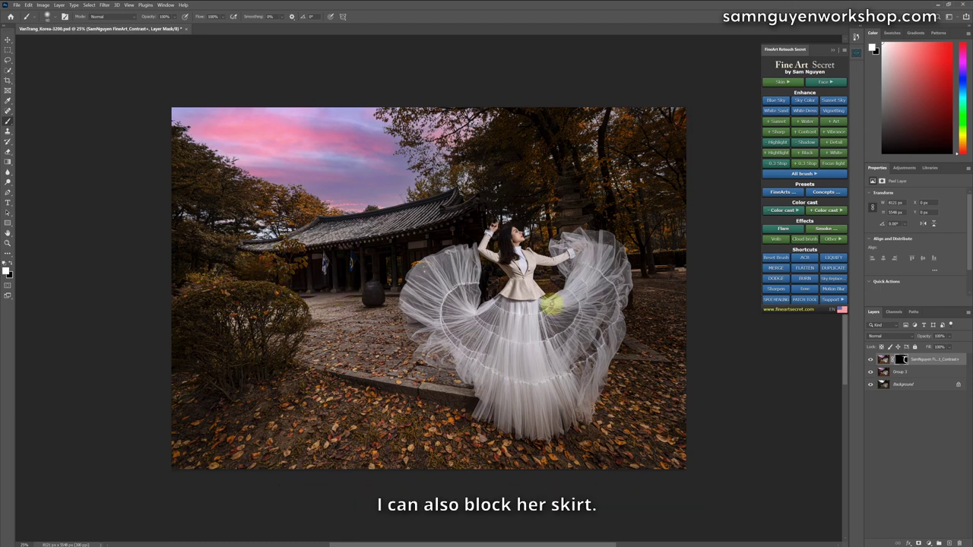
mouse_move(581, 310)
mouse_down()
mouse_move(623, 322)
mouse_move(594, 323)
mouse_move(596, 359)
mouse_up()
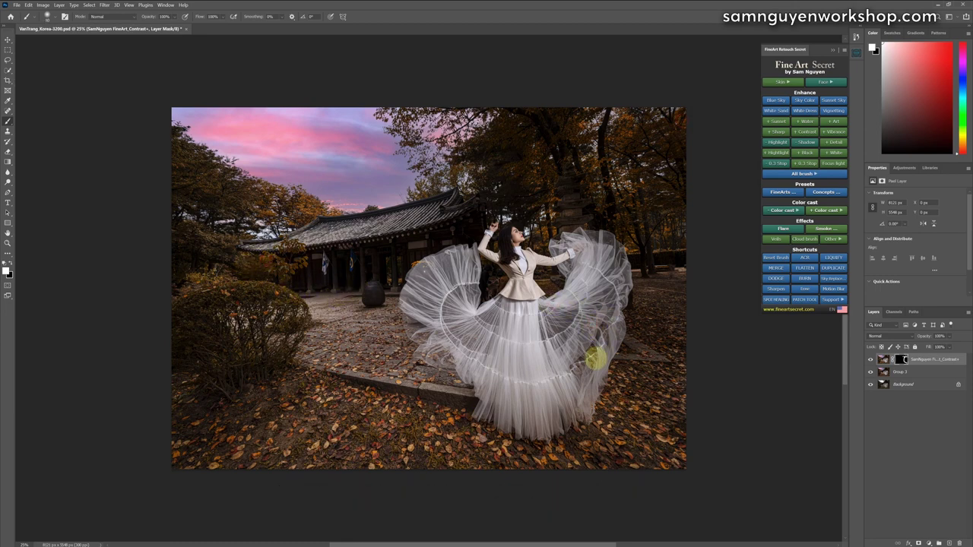
mouse_move(490, 313)
mouse_down()
mouse_move(404, 315)
mouse_move(438, 269)
mouse_move(463, 280)
mouse_up()
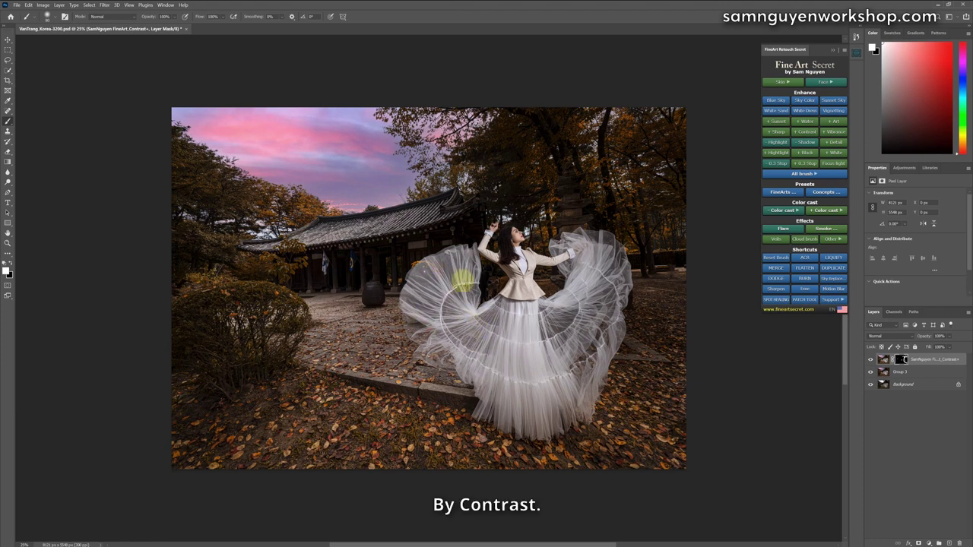
mouse_move(496, 361)
mouse_down()
mouse_move(504, 370)
mouse_move(526, 364)
mouse_move(536, 443)
mouse_up()
click(871, 360)
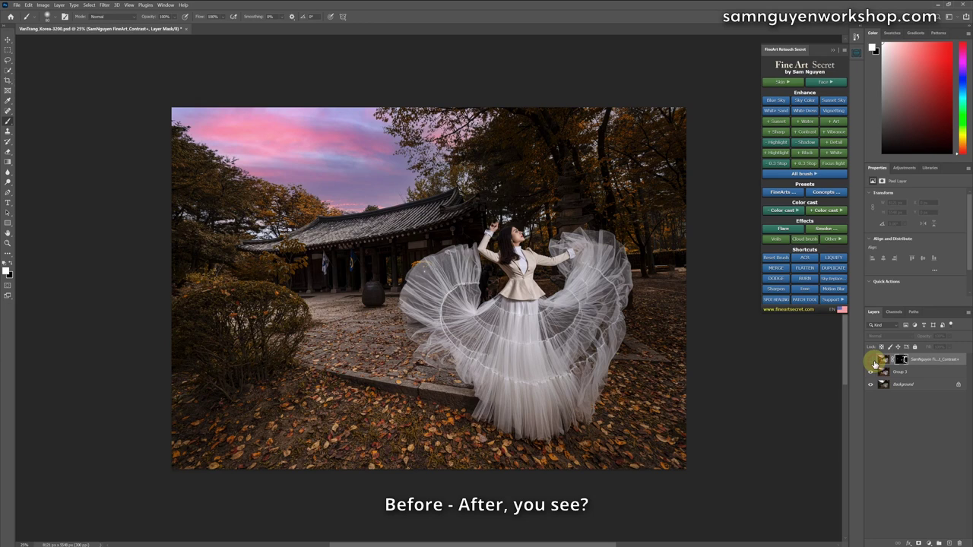
click(872, 360)
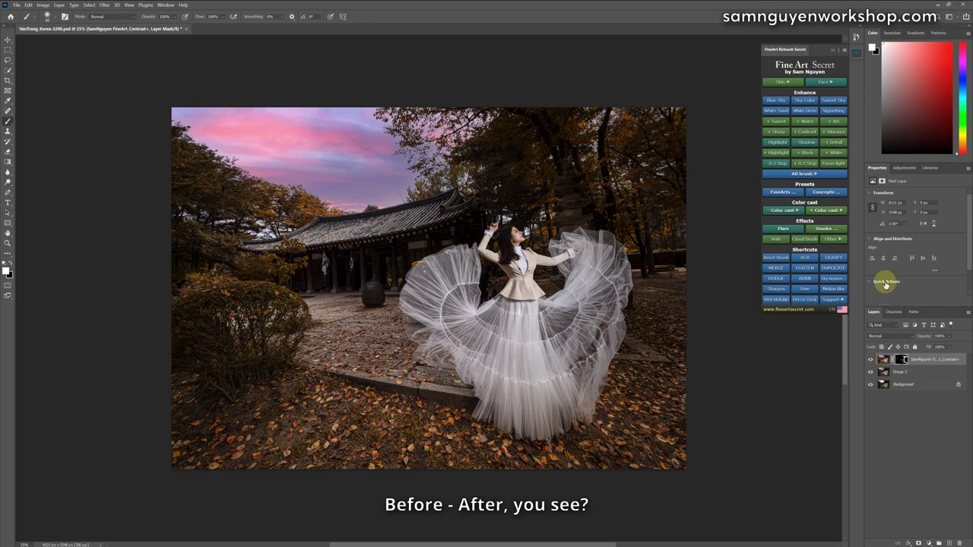
Step: Stamp edits to Layer 1, dodge the dress brighter and burn the ground around the subject
click(776, 269)
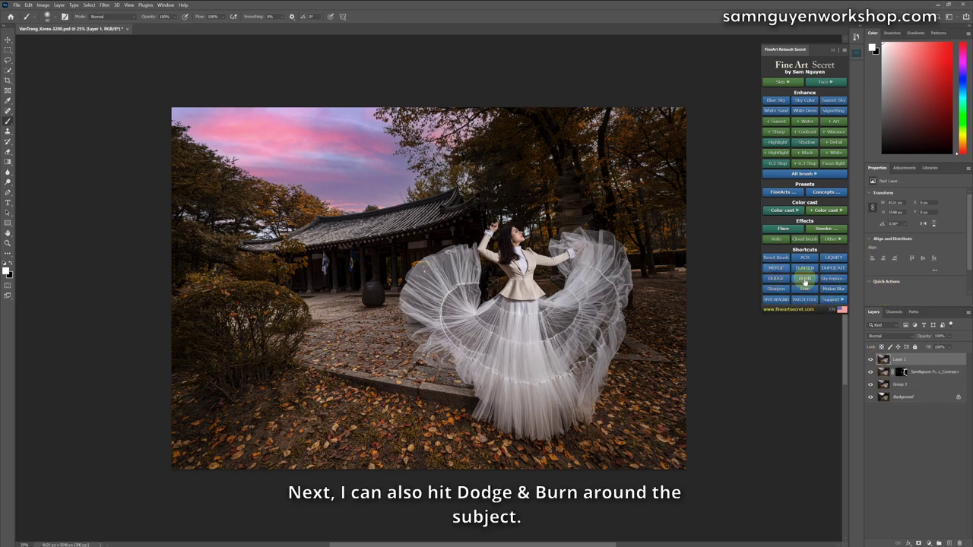
click(802, 279)
mouse_move(386, 391)
mouse_down()
mouse_move(430, 433)
mouse_move(377, 365)
mouse_move(384, 344)
mouse_move(326, 349)
mouse_move(334, 400)
mouse_move(422, 433)
mouse_move(228, 467)
mouse_move(222, 432)
mouse_move(143, 449)
mouse_move(567, 487)
mouse_move(693, 453)
mouse_move(656, 451)
mouse_move(700, 310)
mouse_move(692, 261)
mouse_up()
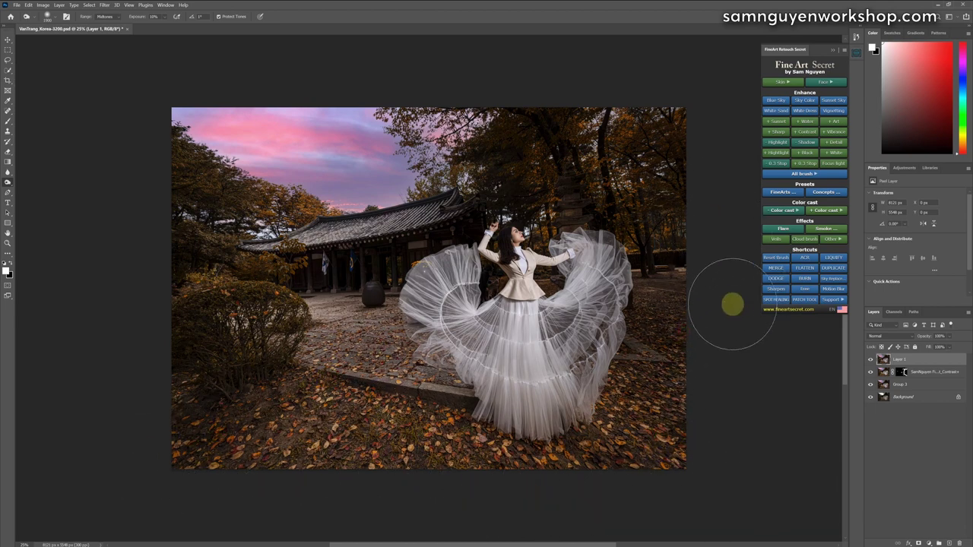
mouse_move(534, 308)
mouse_down()
mouse_move(518, 333)
mouse_move(524, 308)
mouse_move(534, 425)
mouse_move(536, 322)
mouse_move(561, 403)
mouse_move(599, 423)
mouse_move(569, 339)
mouse_move(537, 313)
mouse_up()
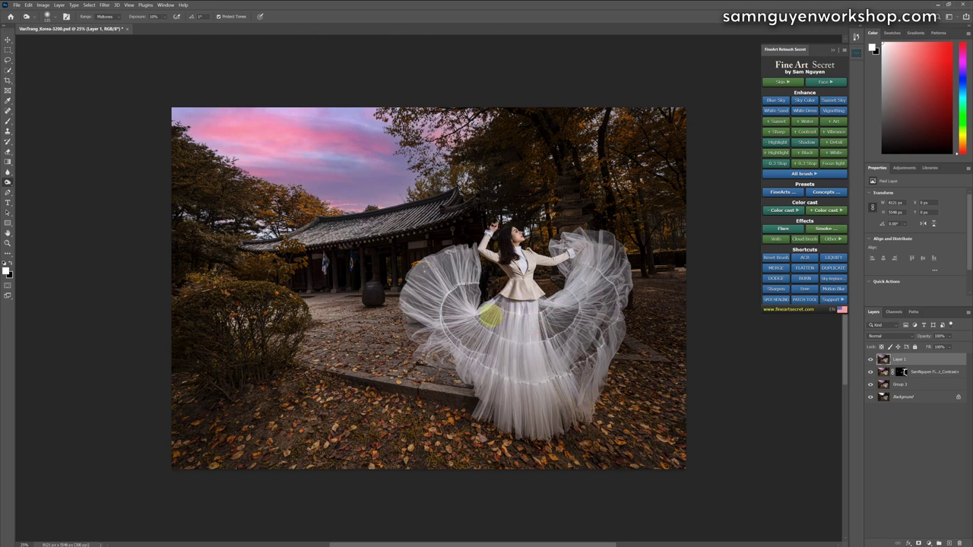
mouse_move(412, 288)
mouse_down()
mouse_move(455, 274)
mouse_move(556, 299)
mouse_up()
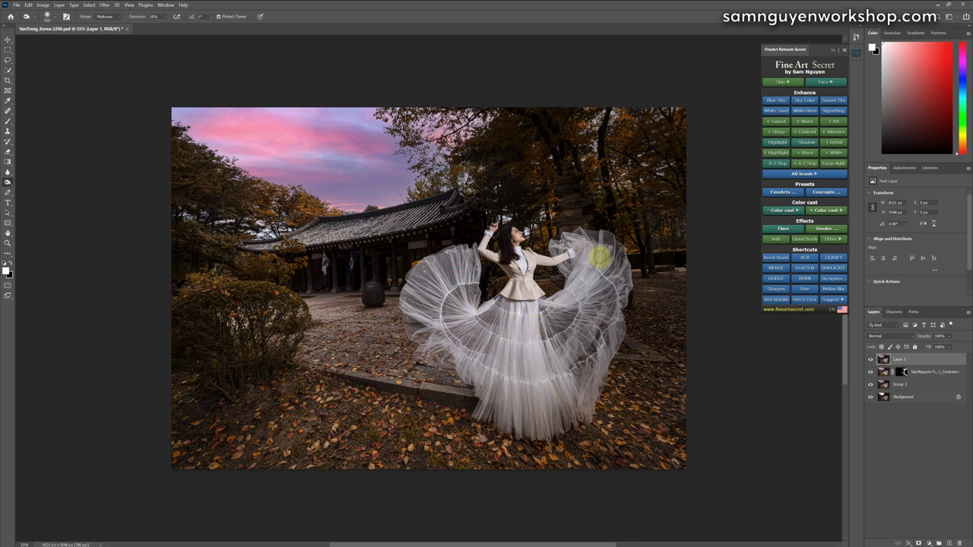
click(870, 359)
click(871, 358)
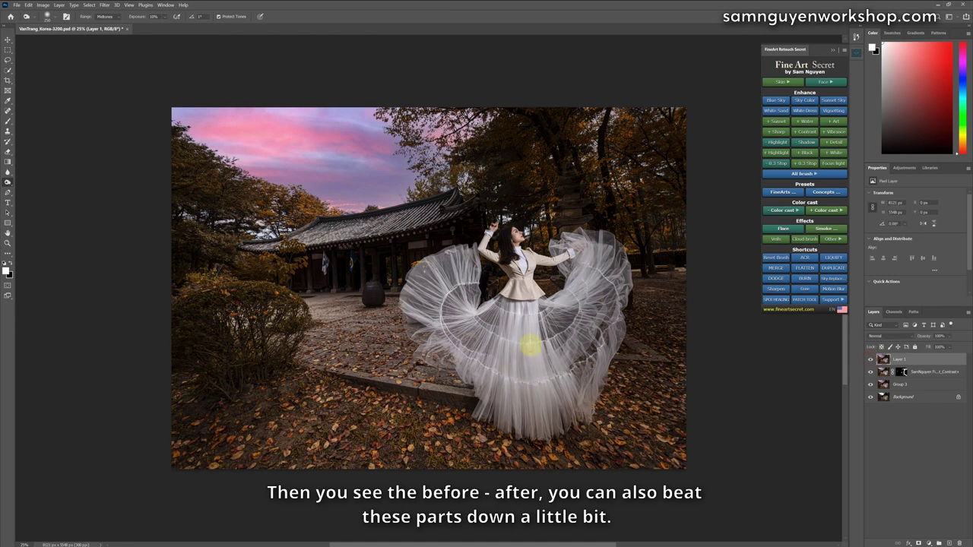
mouse_move(351, 315)
mouse_down()
mouse_move(382, 352)
mouse_move(383, 372)
mouse_move(293, 313)
mouse_up()
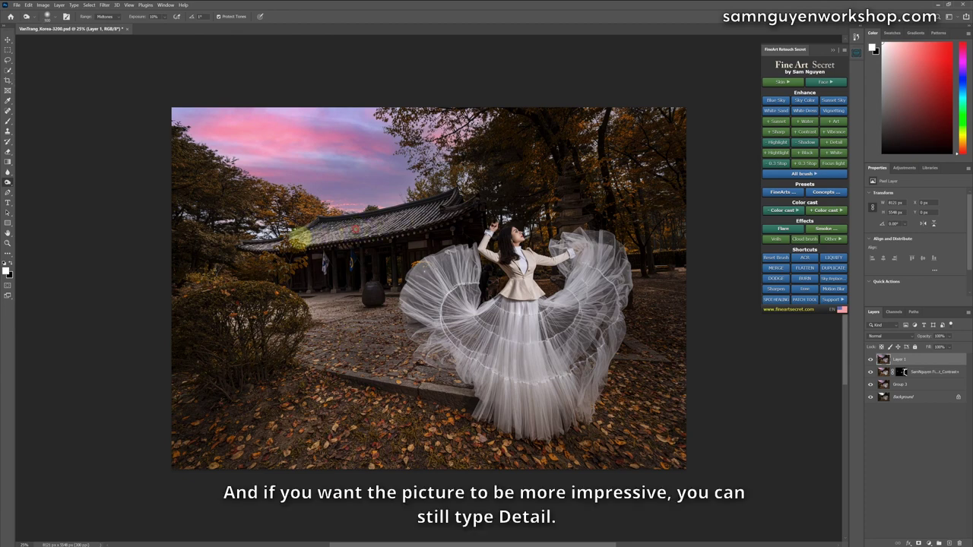
Step: Add a FineArt Detail layer and paint detail onto the temple roof, upper-right trees and skirt
click(804, 175)
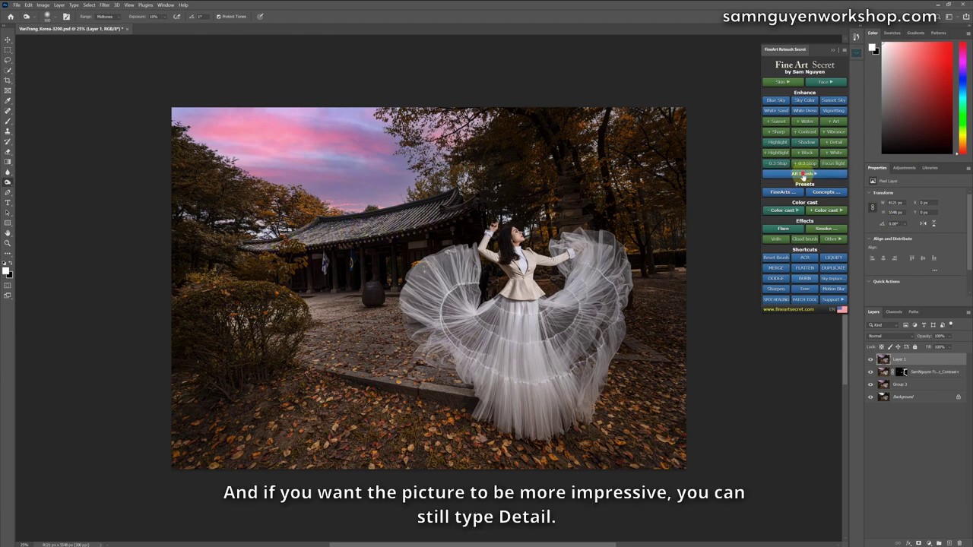
click(800, 207)
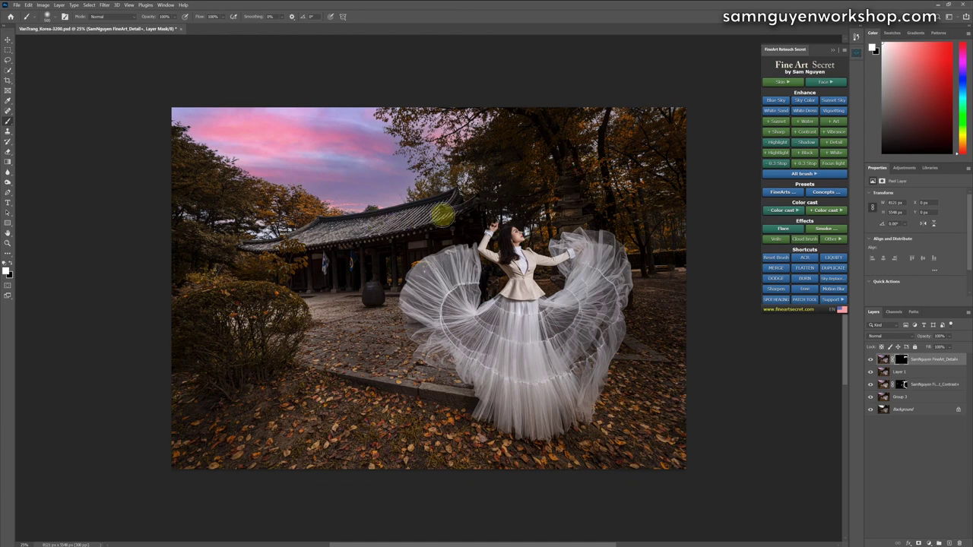
mouse_move(444, 216)
mouse_down()
mouse_move(282, 224)
mouse_move(348, 228)
mouse_move(463, 206)
mouse_move(331, 247)
mouse_move(285, 244)
mouse_up()
mouse_move(667, 174)
mouse_down()
mouse_move(619, 143)
mouse_move(623, 213)
mouse_move(625, 146)
mouse_up()
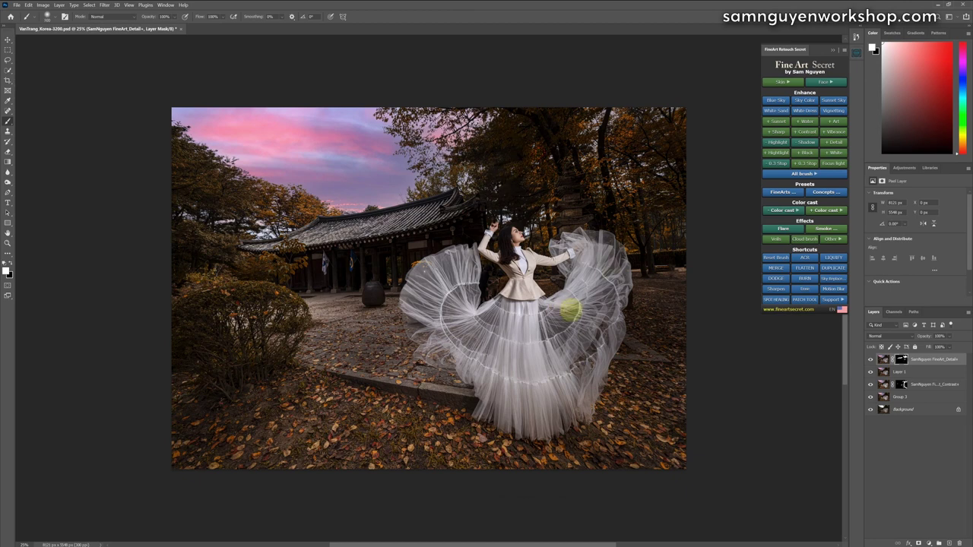
drag(493, 348, 474, 370)
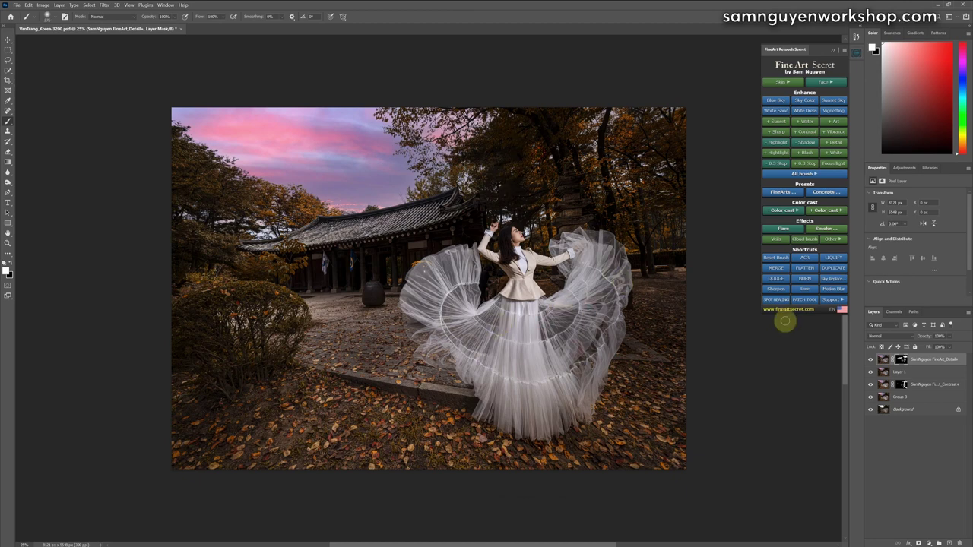
Step: Select all edit layers above Background and group them into Group 4
click(918, 399)
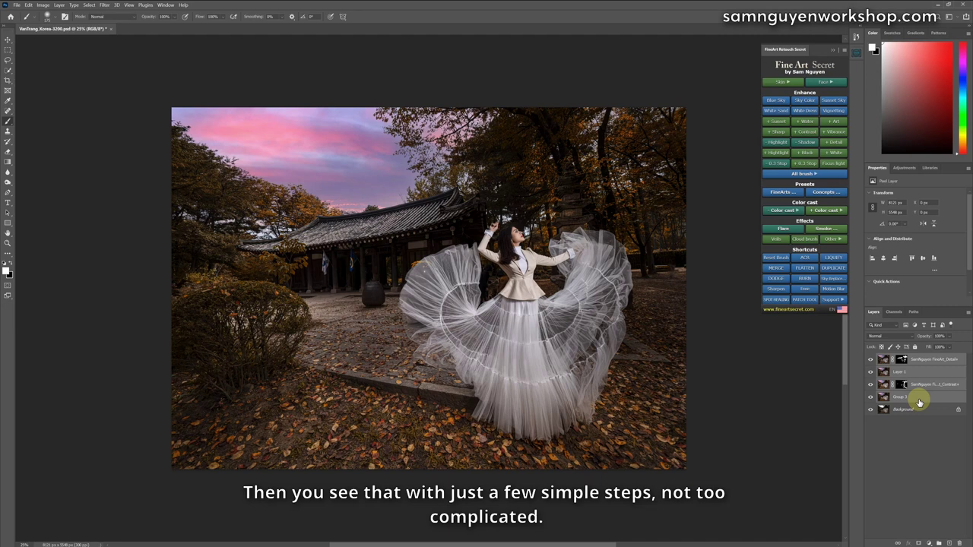
shift+click(912, 359)
key(ctrl+g)
Step: Toggle Group 4 to compare with the original, leaving the pink-sky edit visible
click(870, 359)
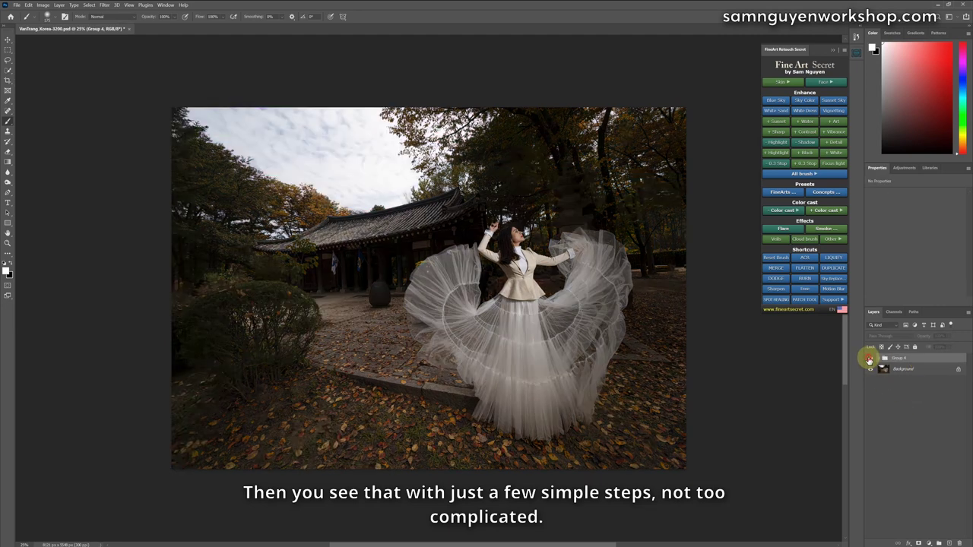
click(870, 359)
click(870, 360)
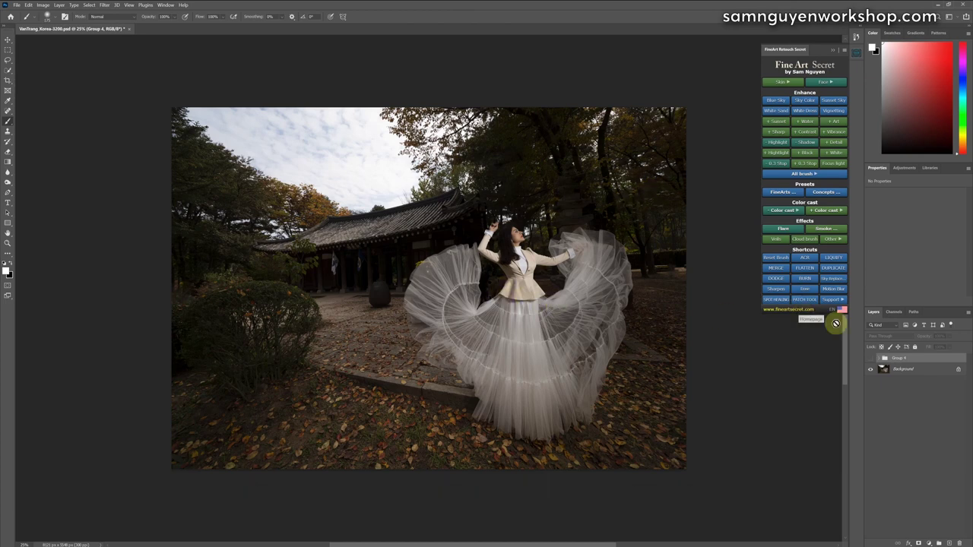
click(869, 360)
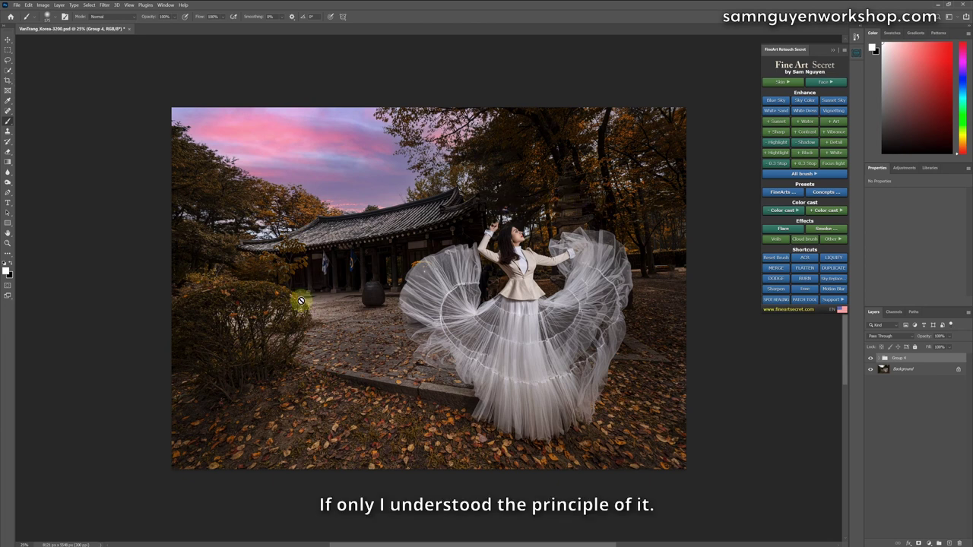
click(871, 358)
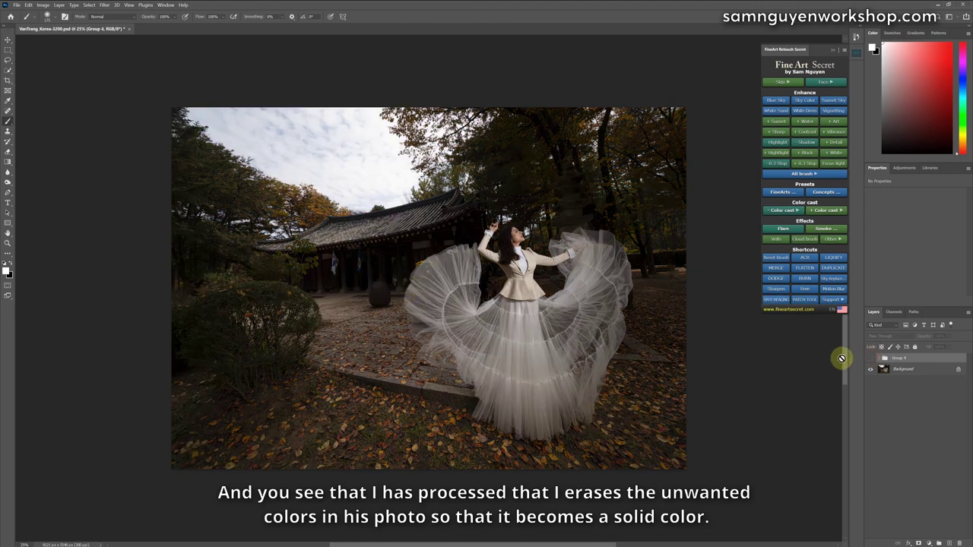
click(871, 358)
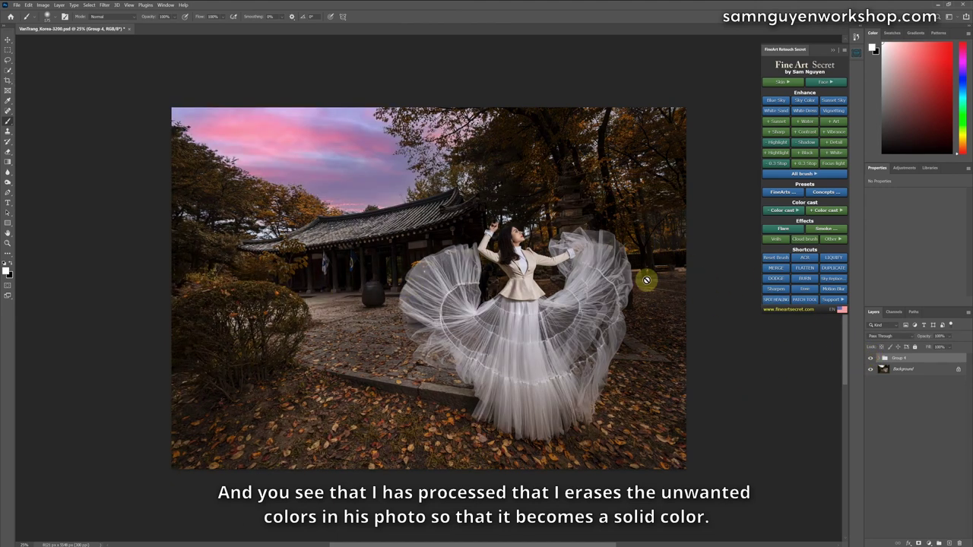